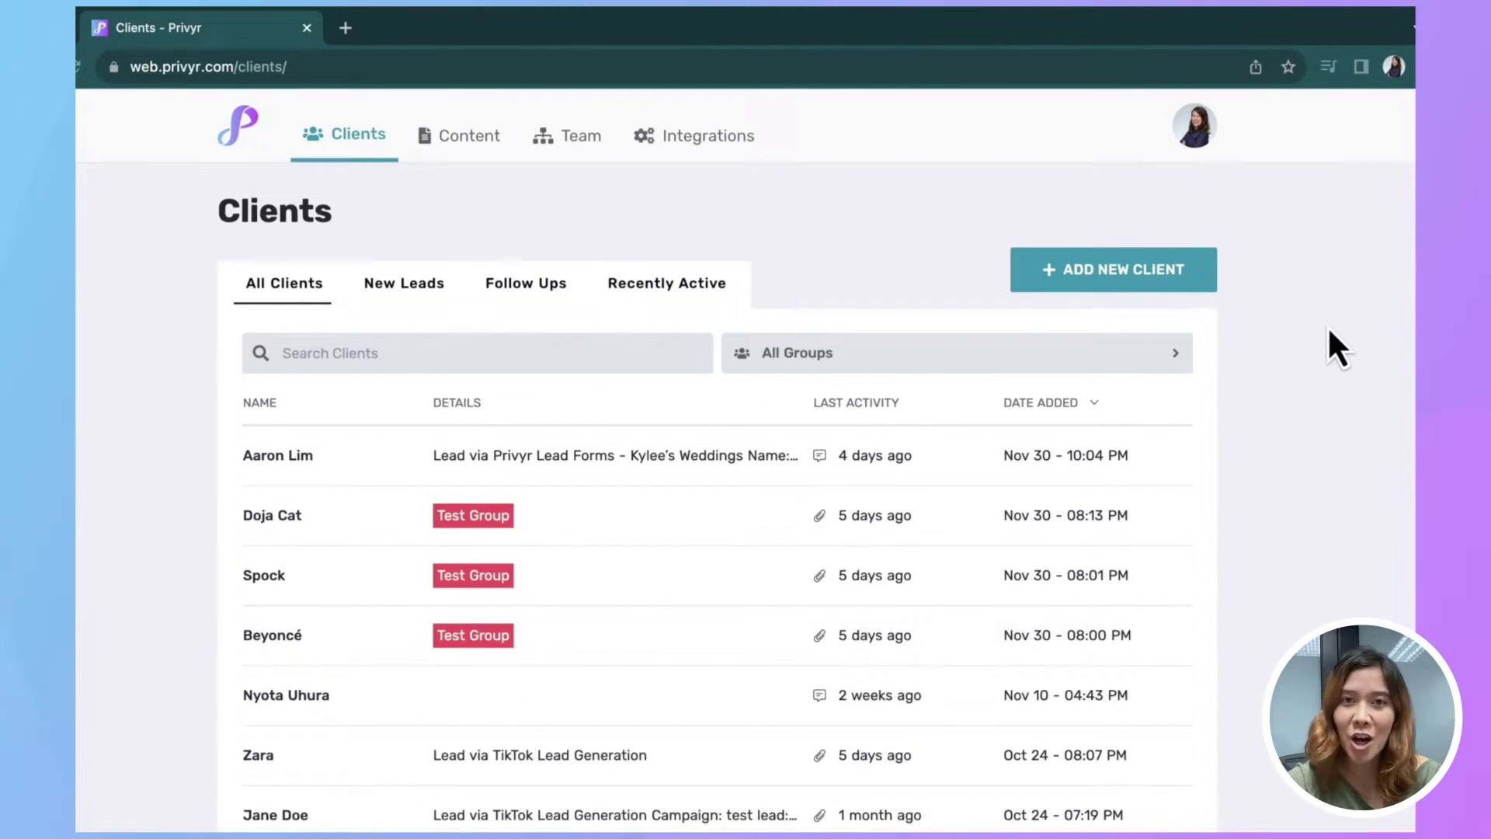
Step: Open the ACME Residences Brochure from the Files list in Content
{"action": "scroll", "coordinate": [1327, 328], "scroll_direction": "down", "scroll_amount": 4}
{"action": "scroll", "coordinate": [1328, 329], "scroll_direction": "up", "scroll_amount": 4}
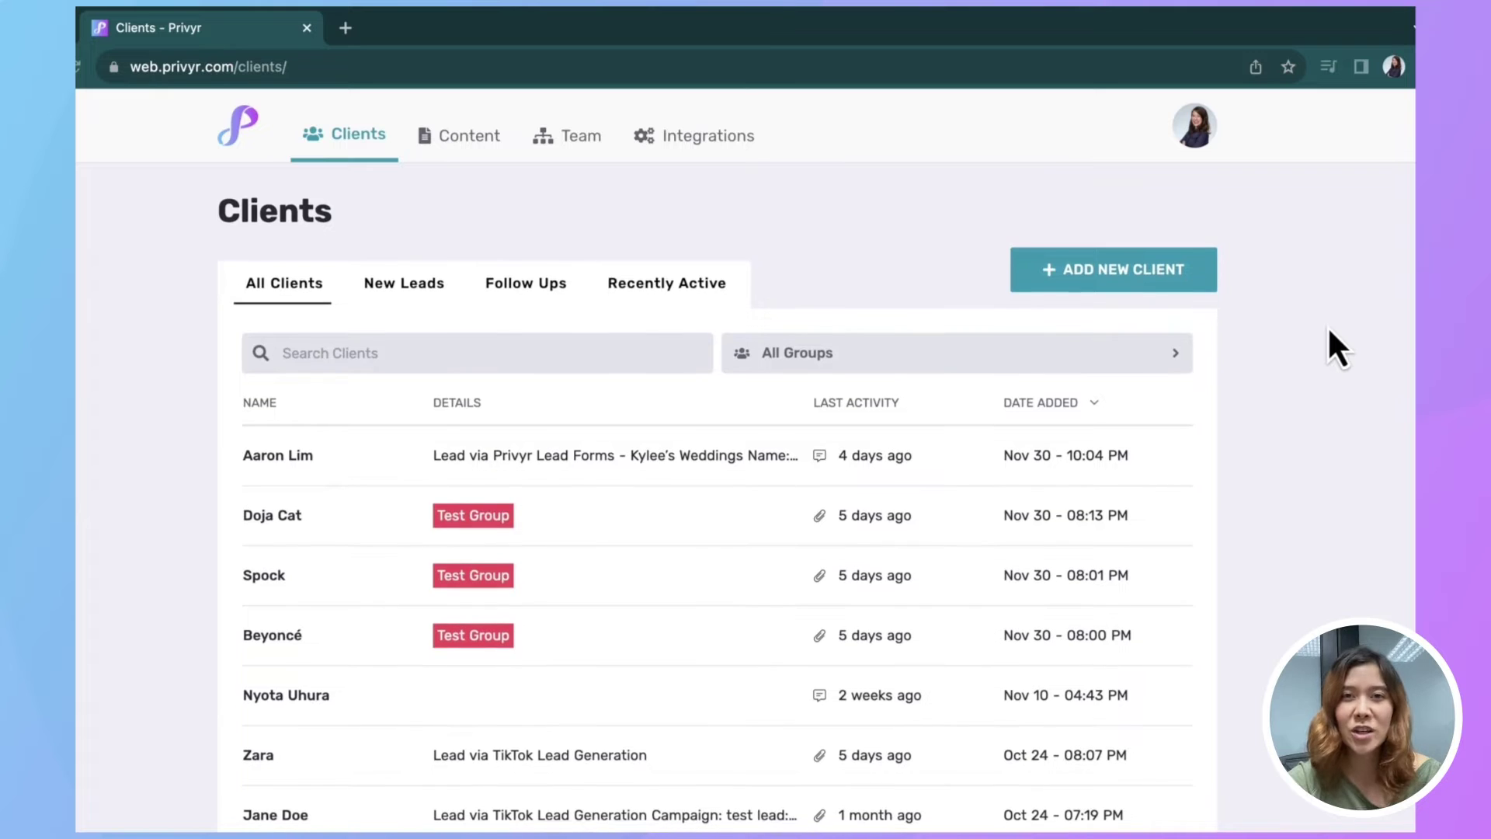
{"action": "left_click", "coordinate": [459, 140]}
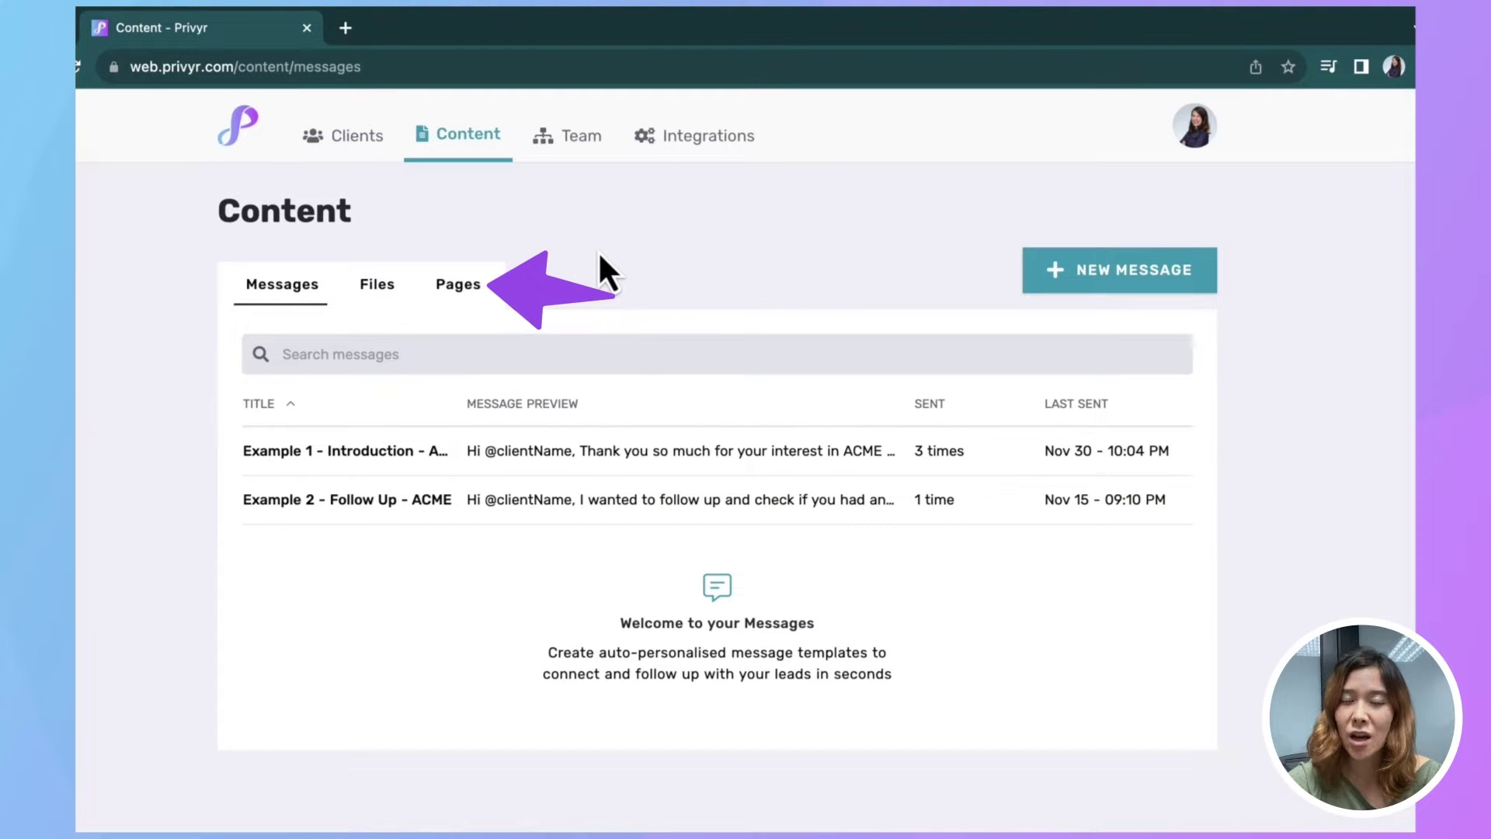
{"action": "left_click", "coordinate": [376, 293]}
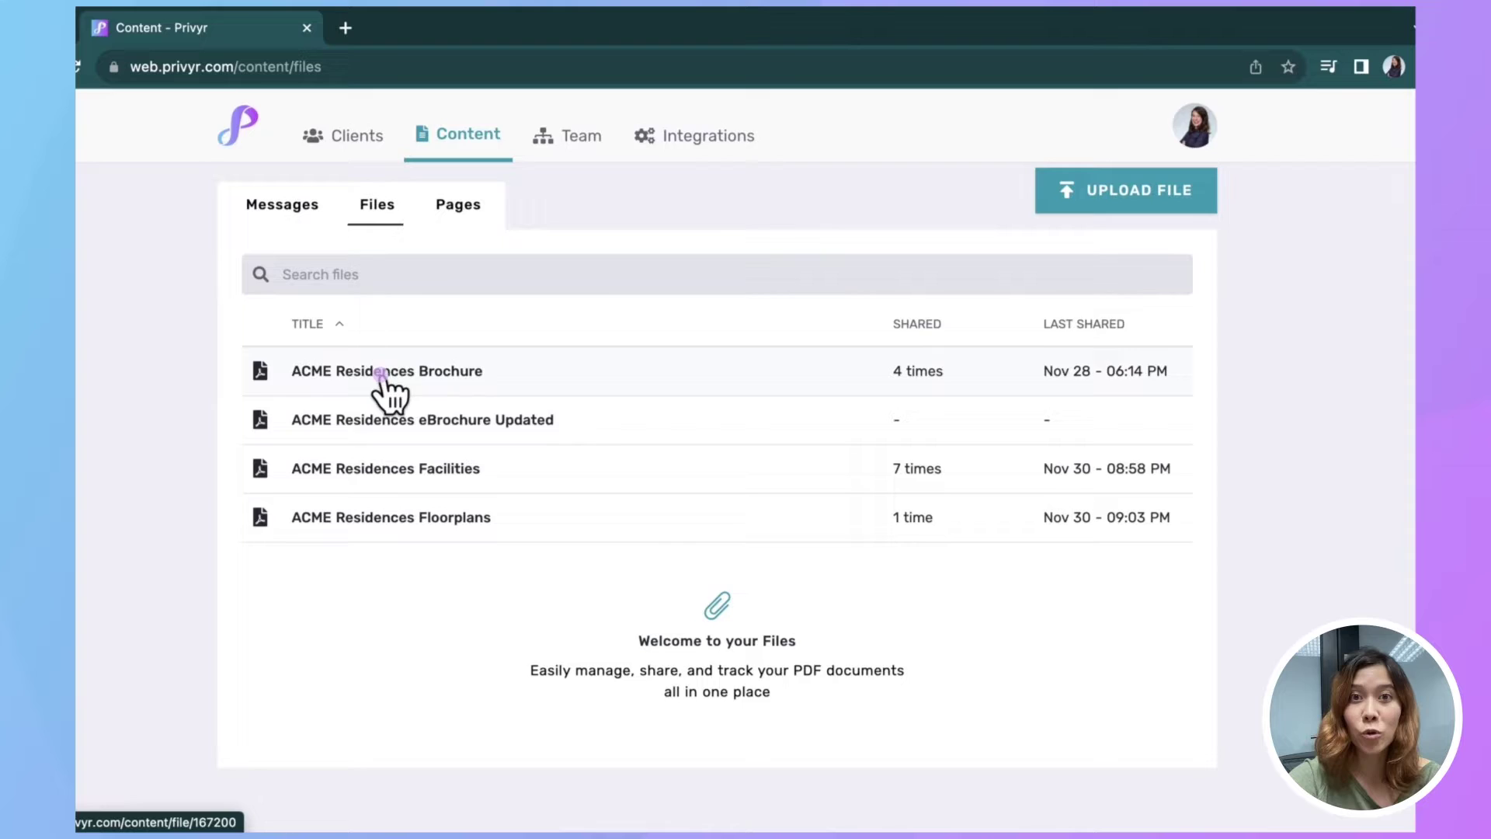
{"action": "left_click", "coordinate": [381, 377]}
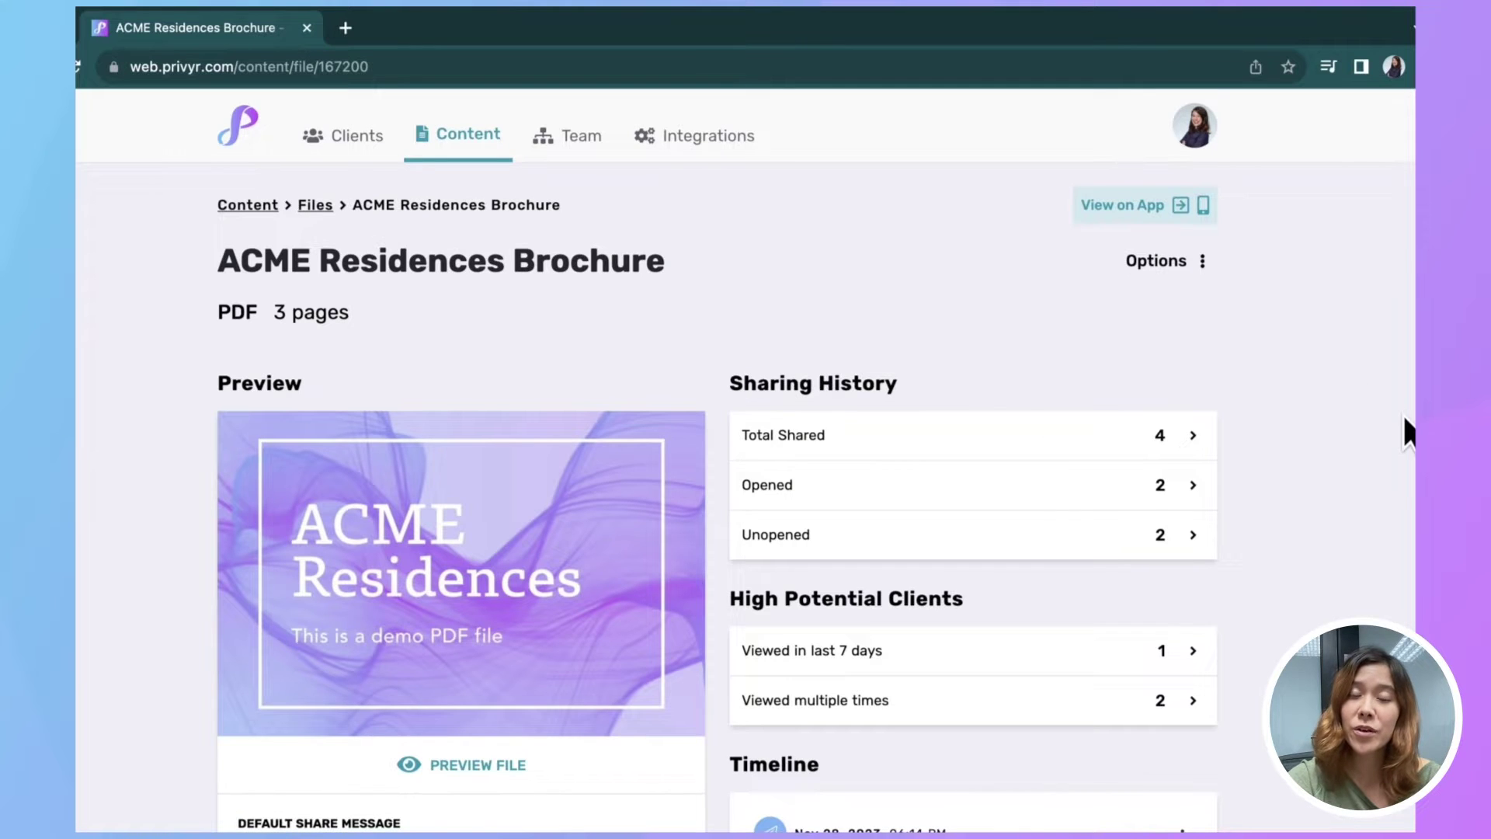
{"action": "scroll", "coordinate": [1401, 413], "scroll_direction": "down", "scroll_amount": 2}
Step: Preview the brochure pages, then close the preview and scroll down the file page
{"action": "left_click", "coordinate": [483, 594]}
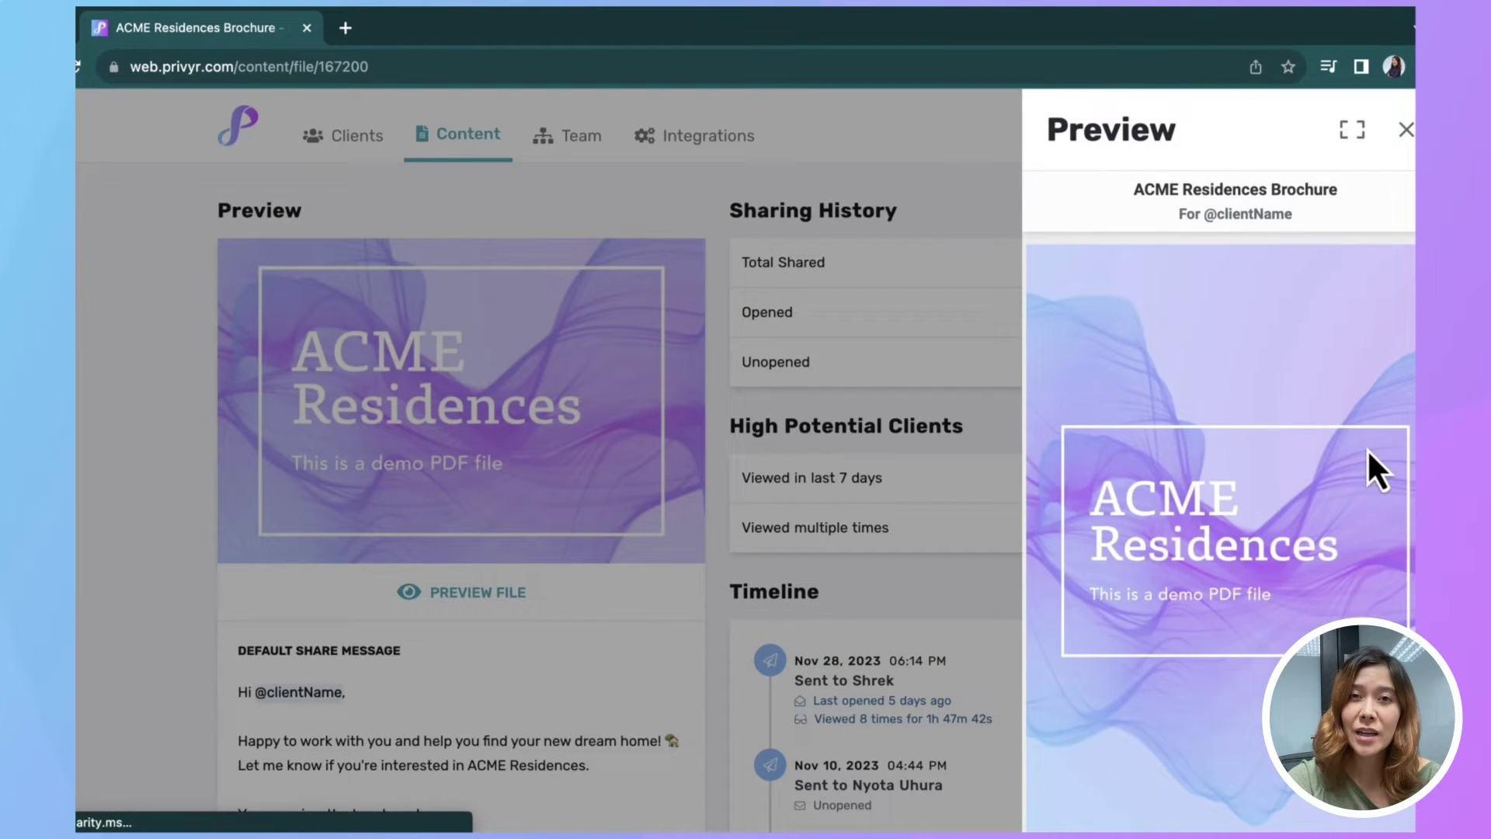
{"action": "scroll", "coordinate": [1367, 449], "scroll_direction": "down", "scroll_amount": 5}
{"action": "key", "text": "Escape"}
{"action": "scroll", "coordinate": [1355, 328], "scroll_direction": "down", "scroll_amount": 5}
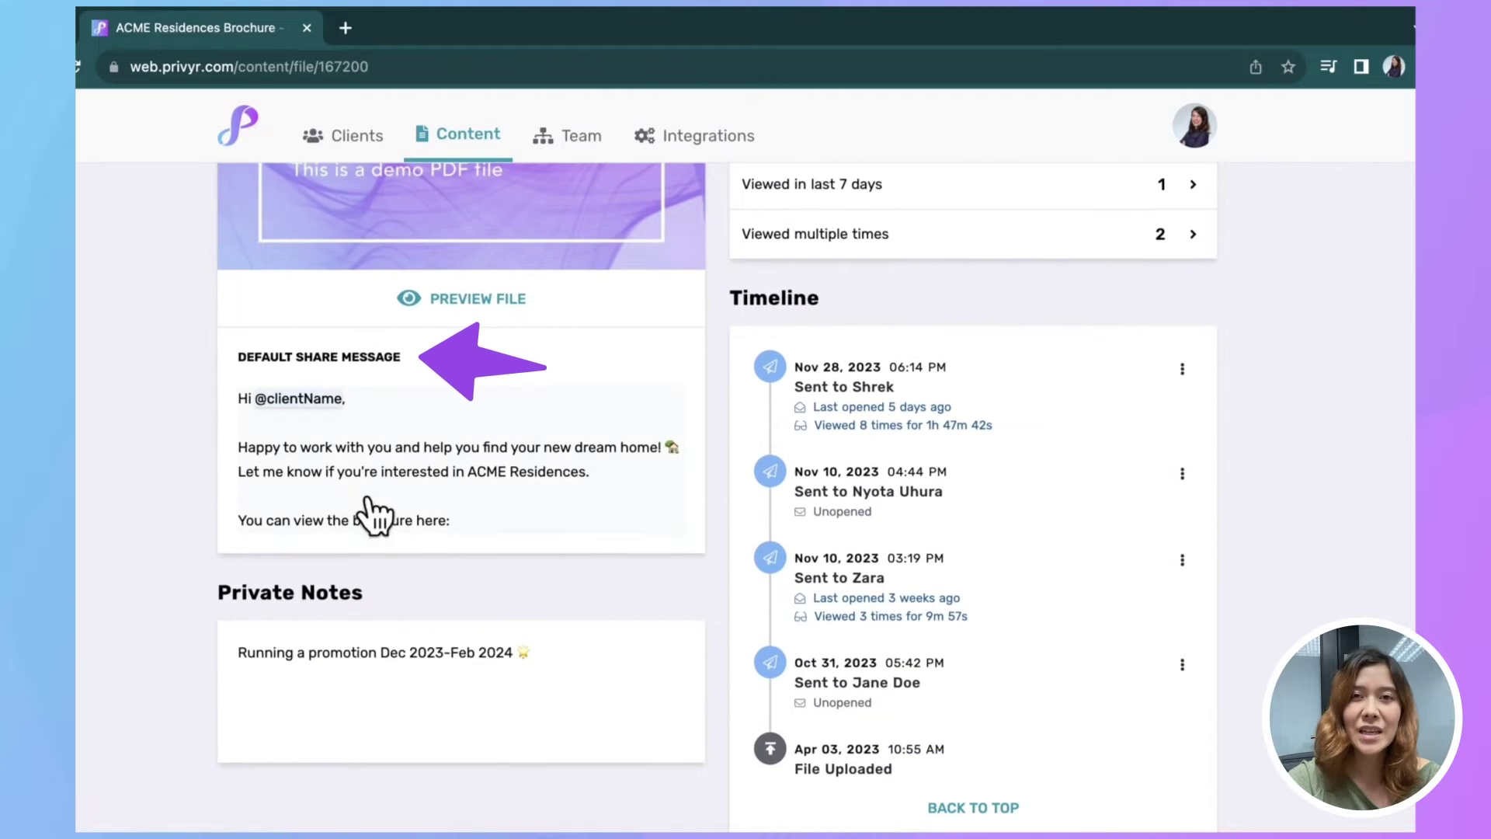
Step: Append a sign-off with the agent's name and 'ACME Residences' on new lines, saved as the new default
{"action": "left_click", "coordinate": [368, 501]}
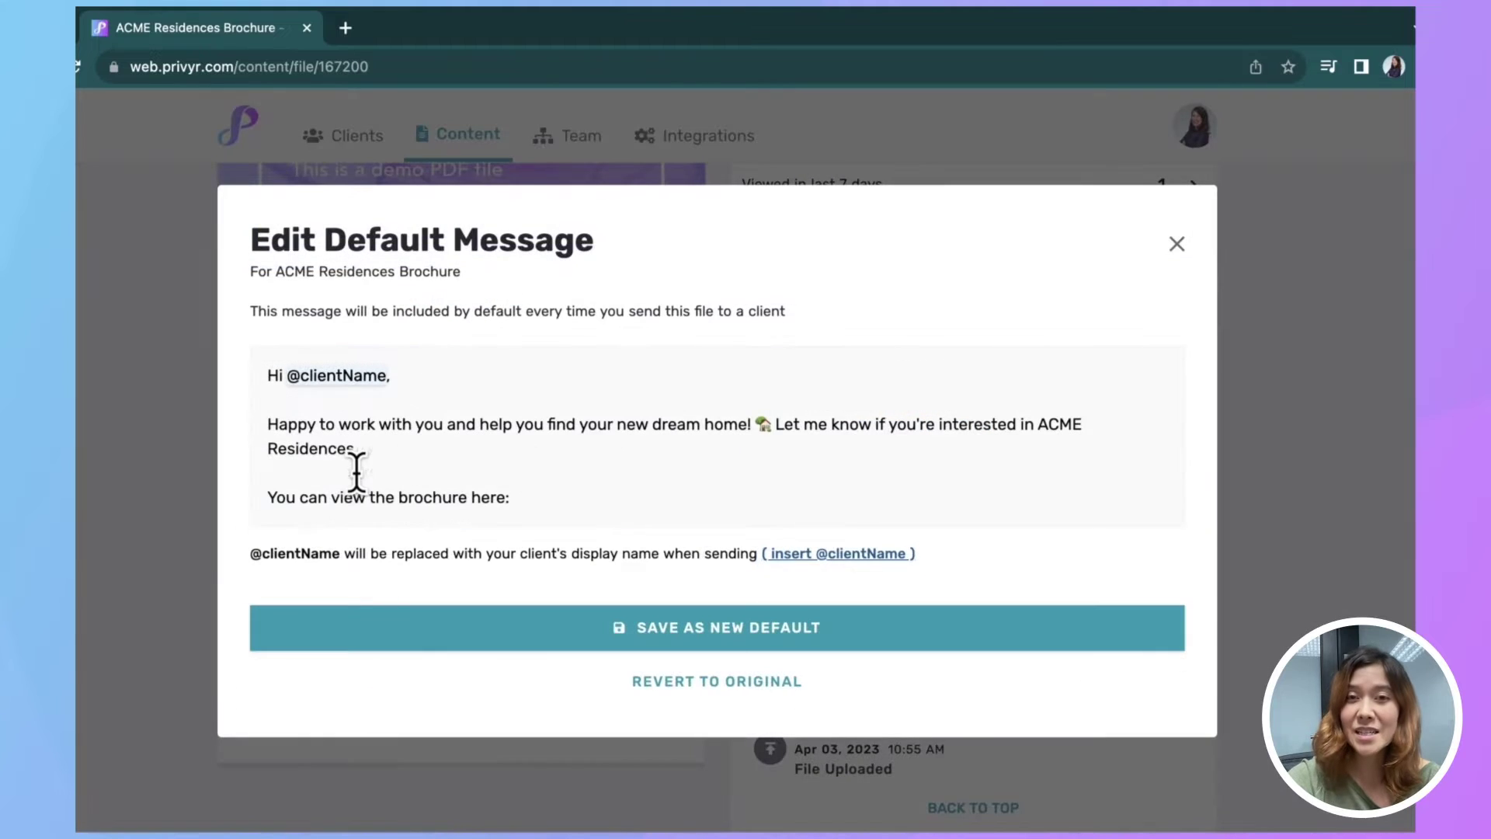
{"action": "left_click", "coordinate": [457, 443]}
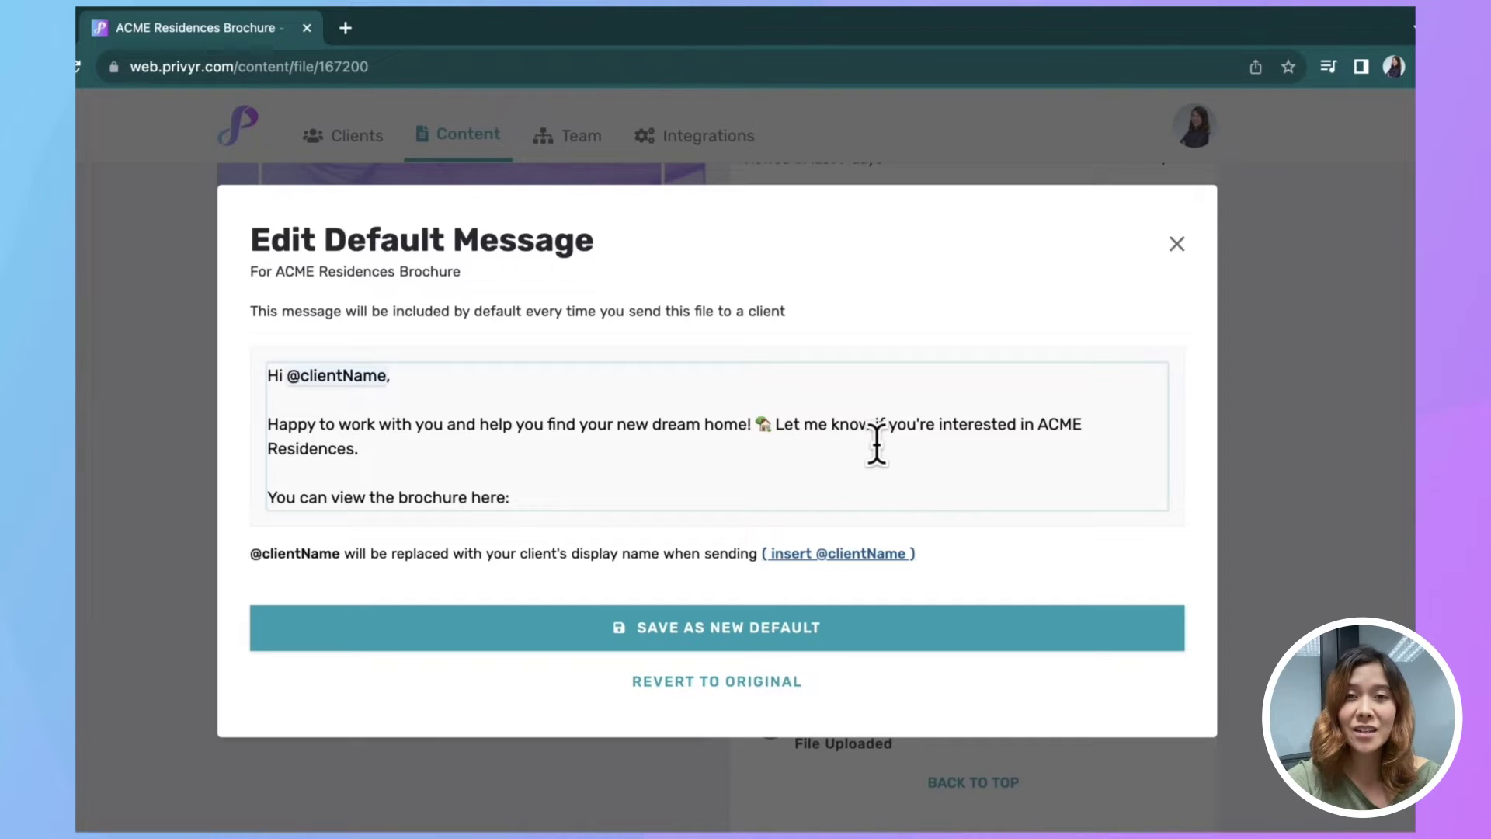
{"action": "key", "text": "Return"}
{"action": "key", "text": "Return"}
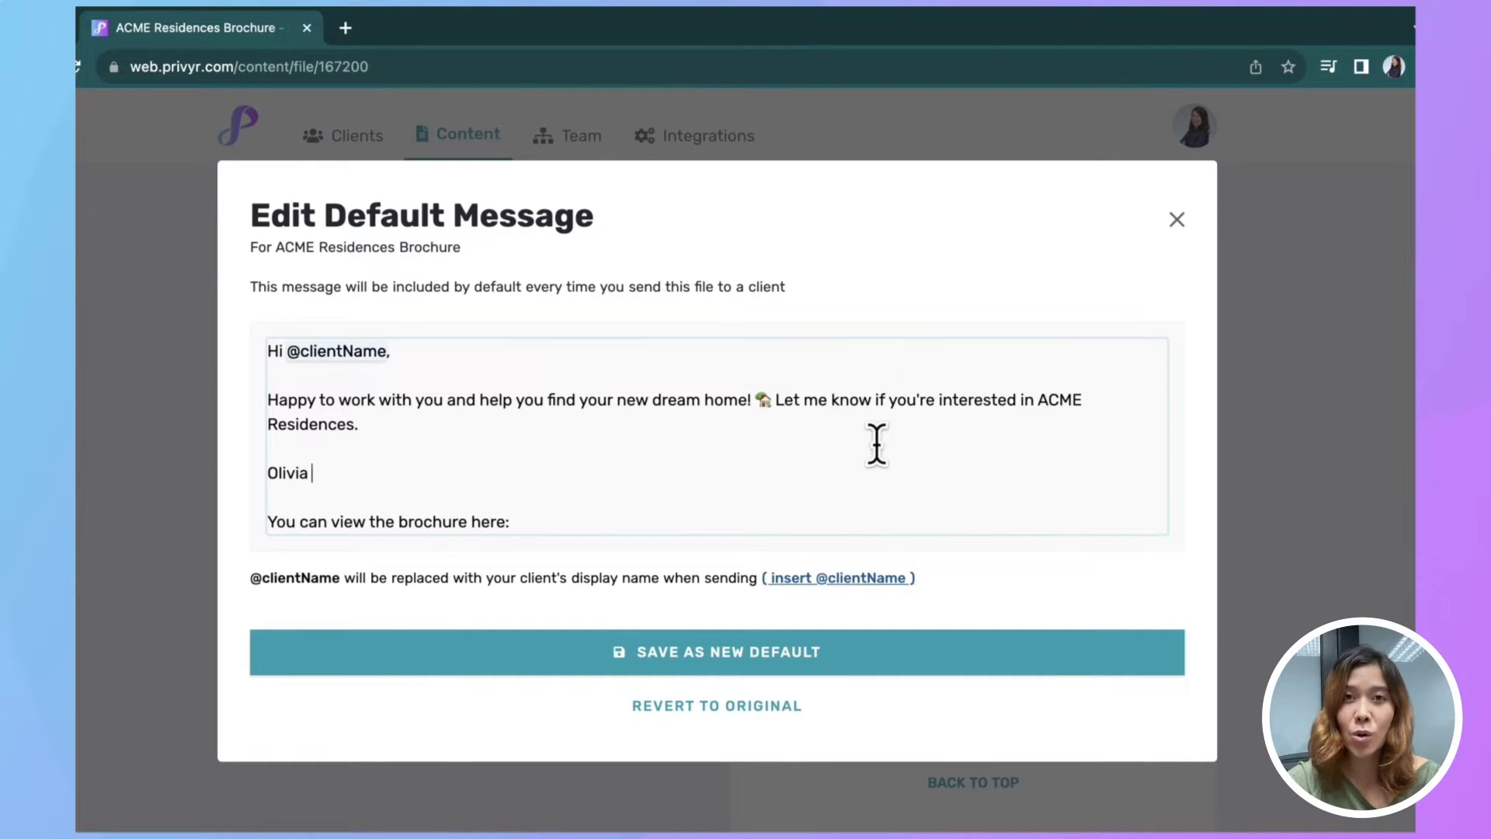
{"action": "key", "text": "Return"}
{"action": "type", "text": "Ac"}
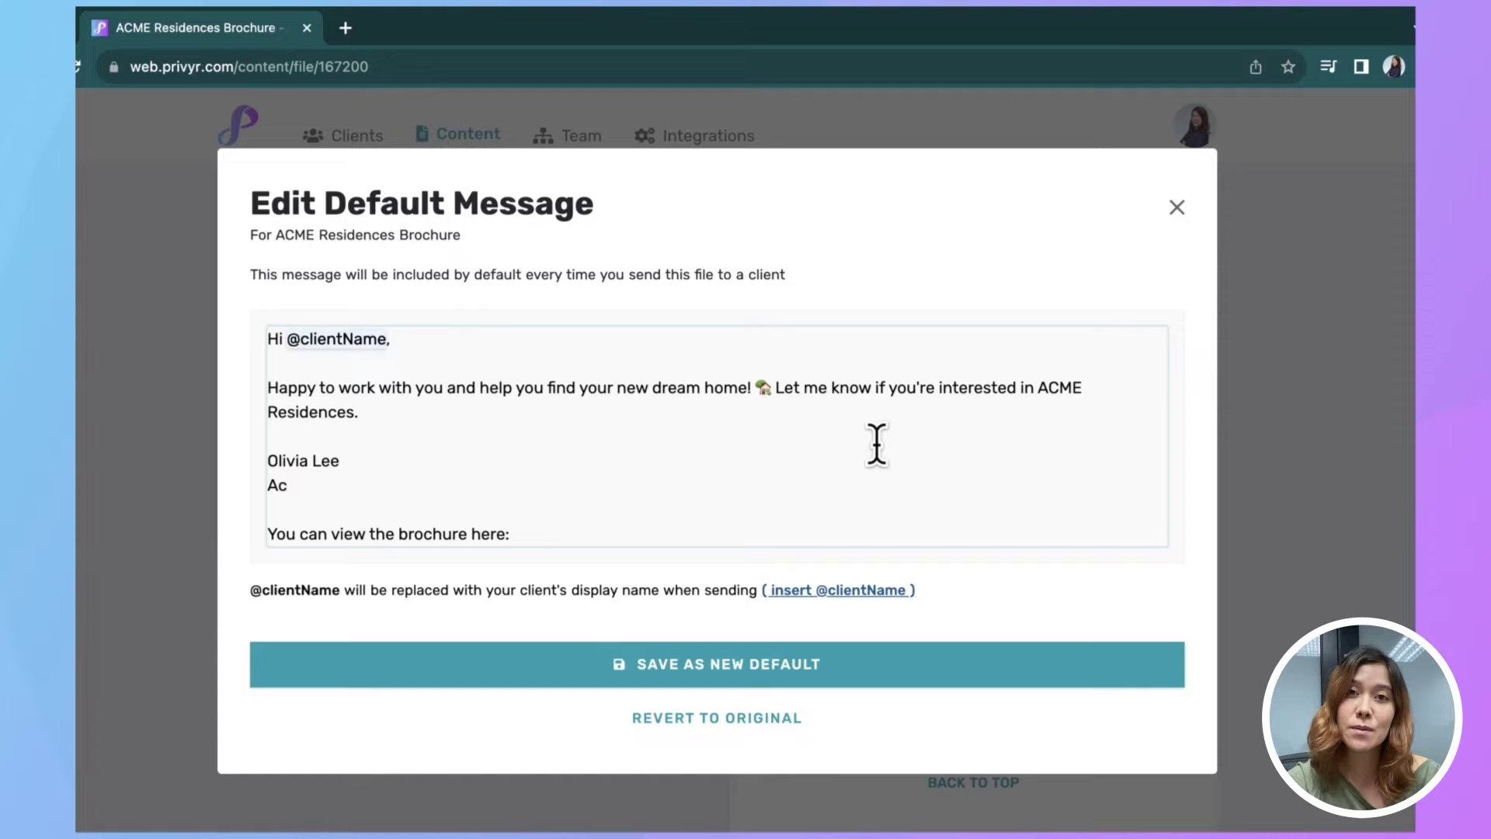
{"action": "key", "text": "BackSpace"}
{"action": "type", "text": "CME Residences"}
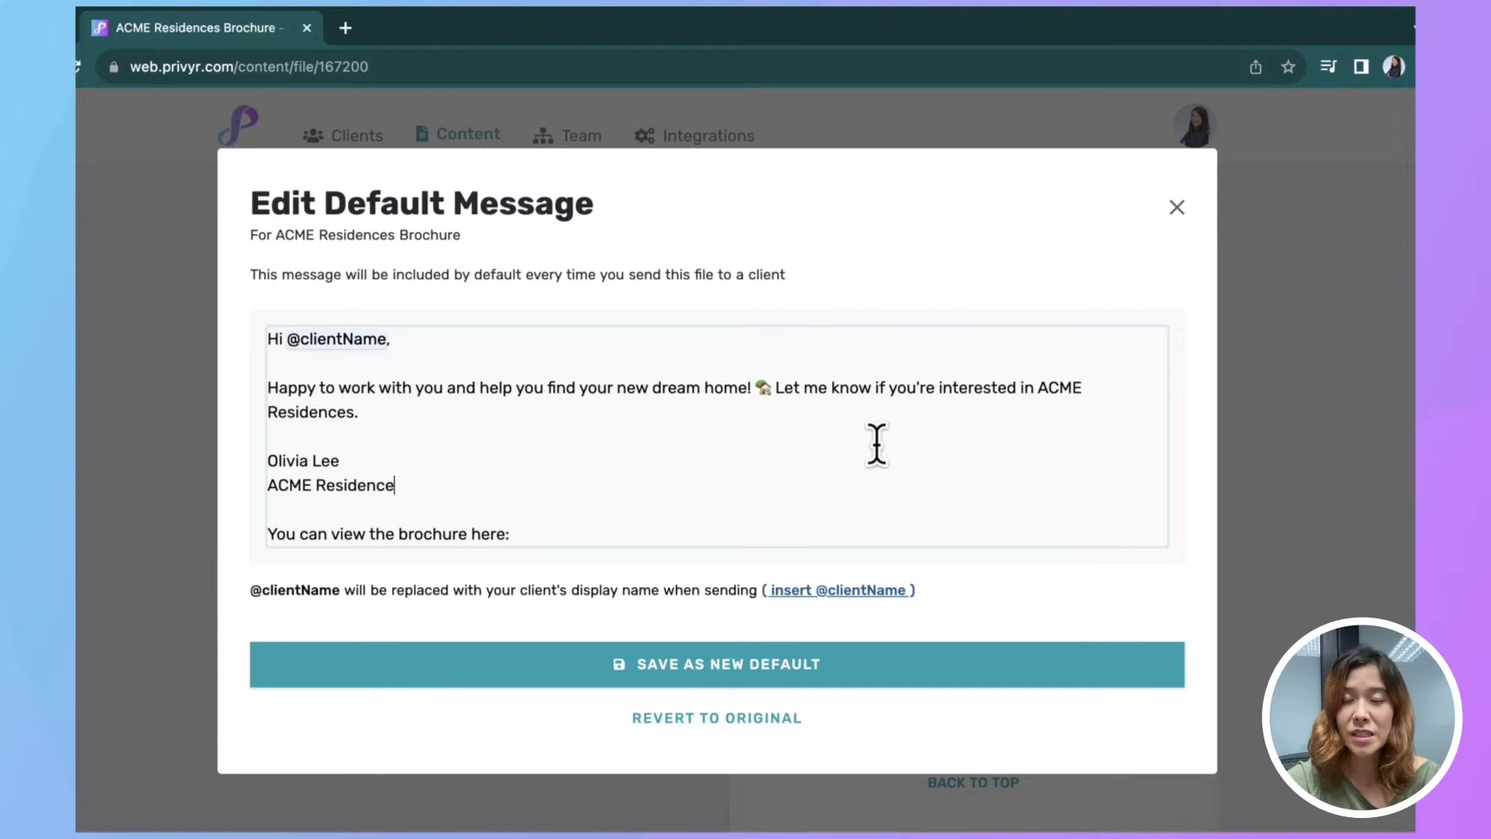
{"action": "left_click", "coordinate": [869, 666]}
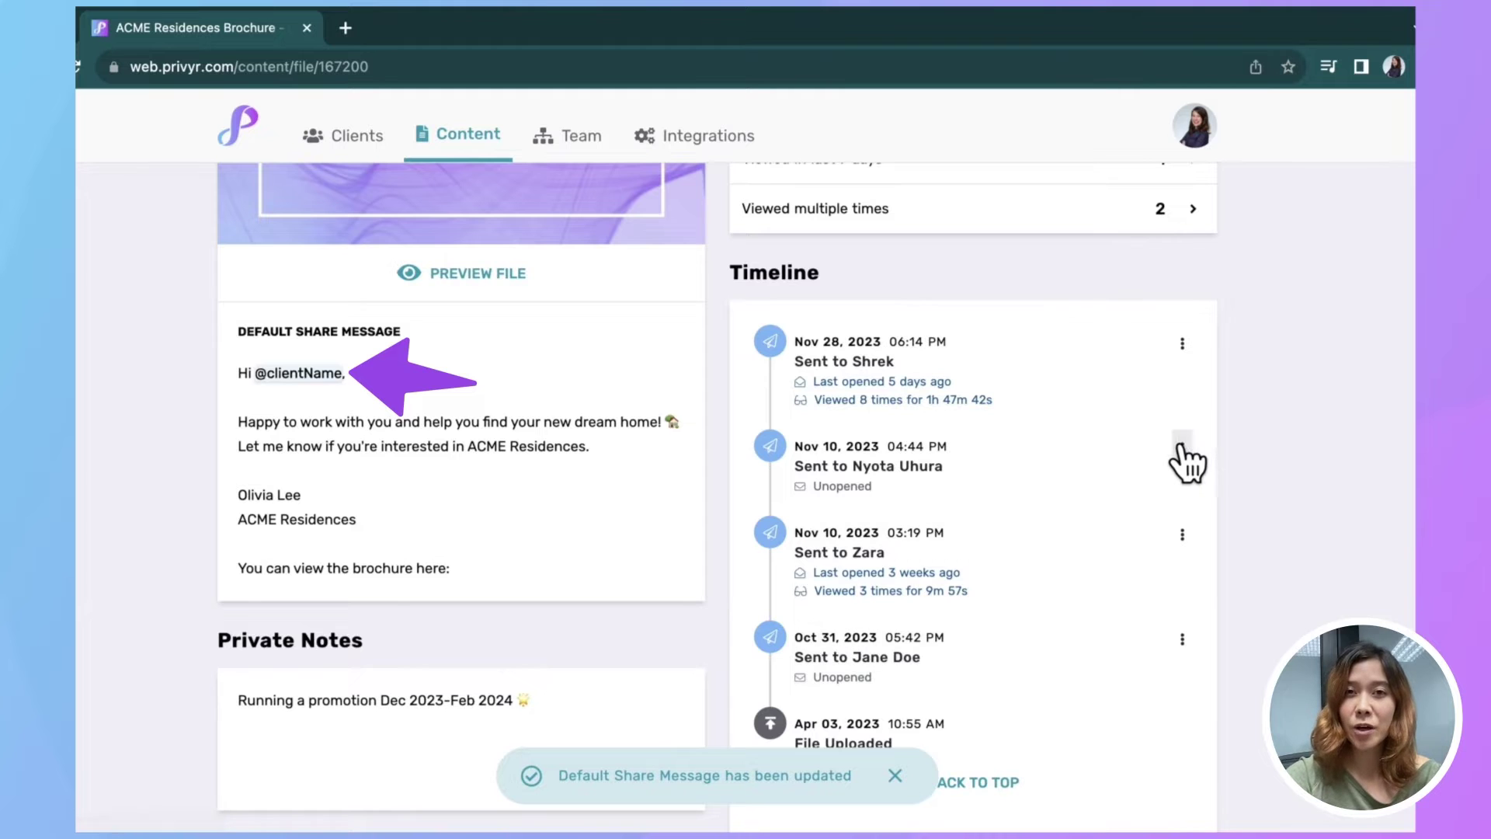
Step: From the brochure's Opened sharing history, open the top client's page in a new tab
{"action": "scroll", "coordinate": [1177, 462], "scroll_direction": "up", "scroll_amount": 6}
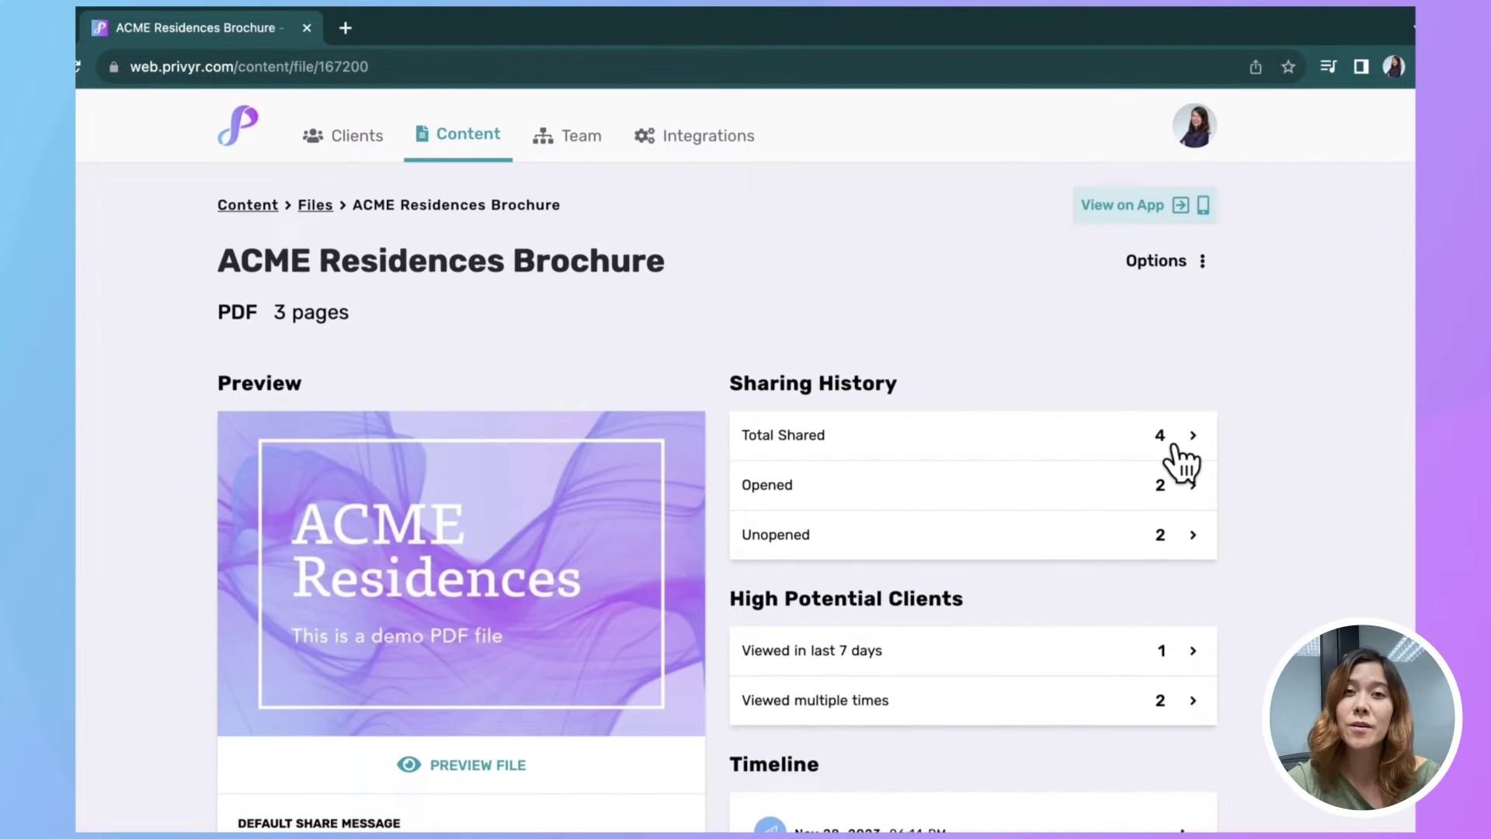
{"action": "scroll", "coordinate": [1180, 462], "scroll_direction": "down", "scroll_amount": 1}
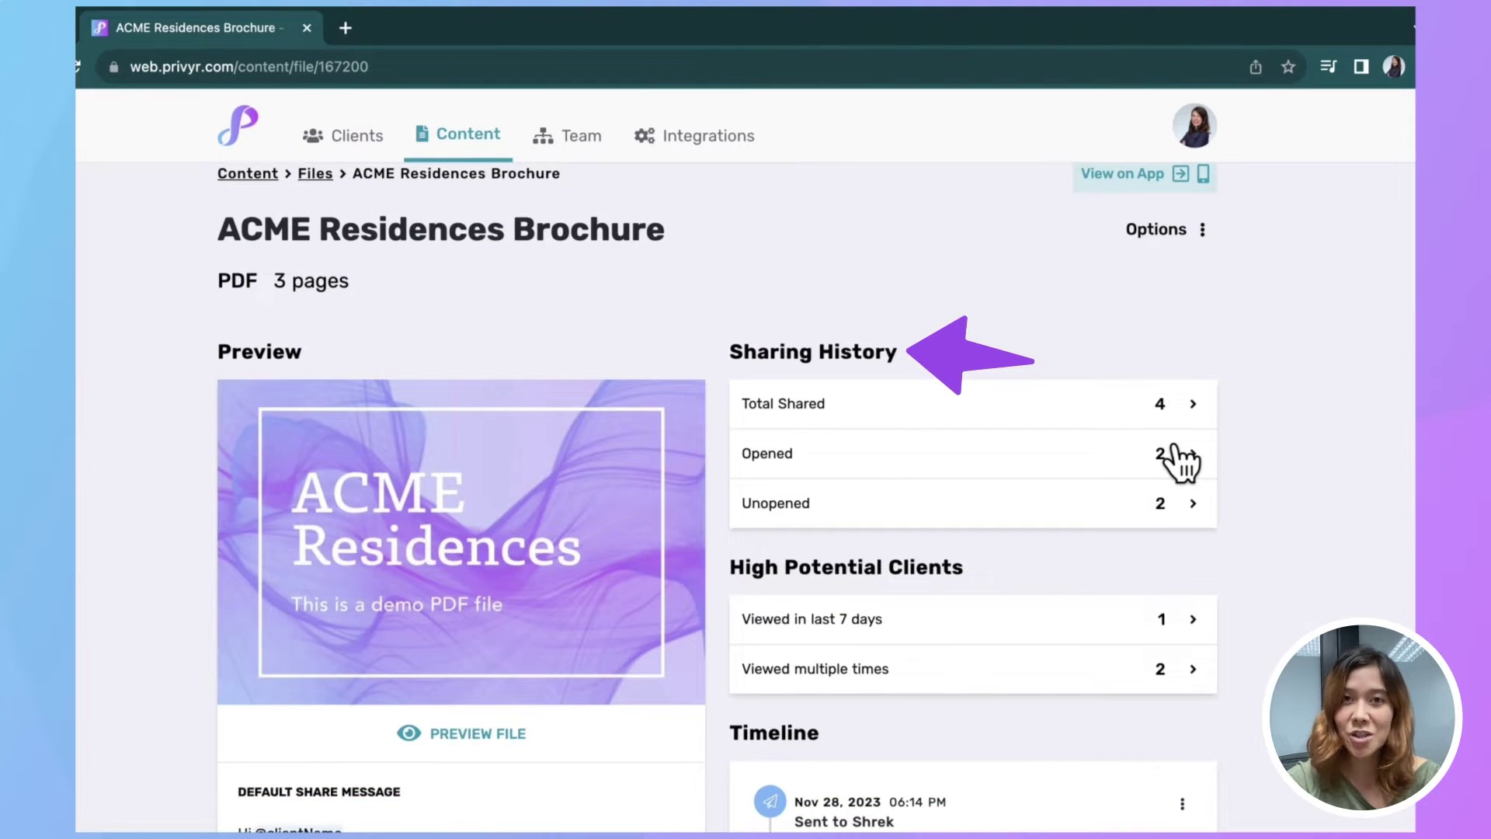
{"action": "scroll", "coordinate": [1181, 460], "scroll_direction": "down", "scroll_amount": 2}
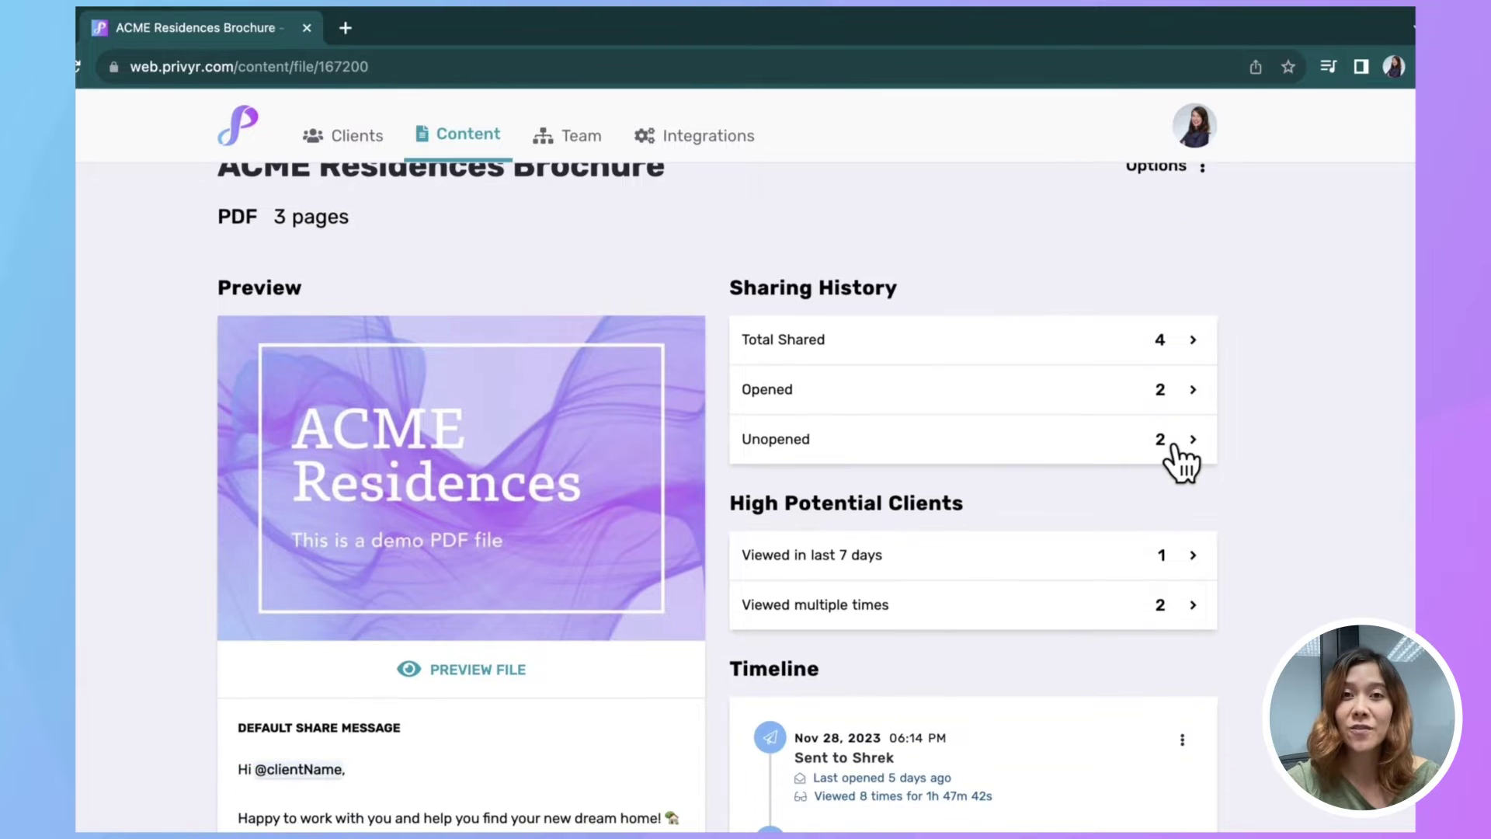
{"action": "left_click", "coordinate": [1151, 403]}
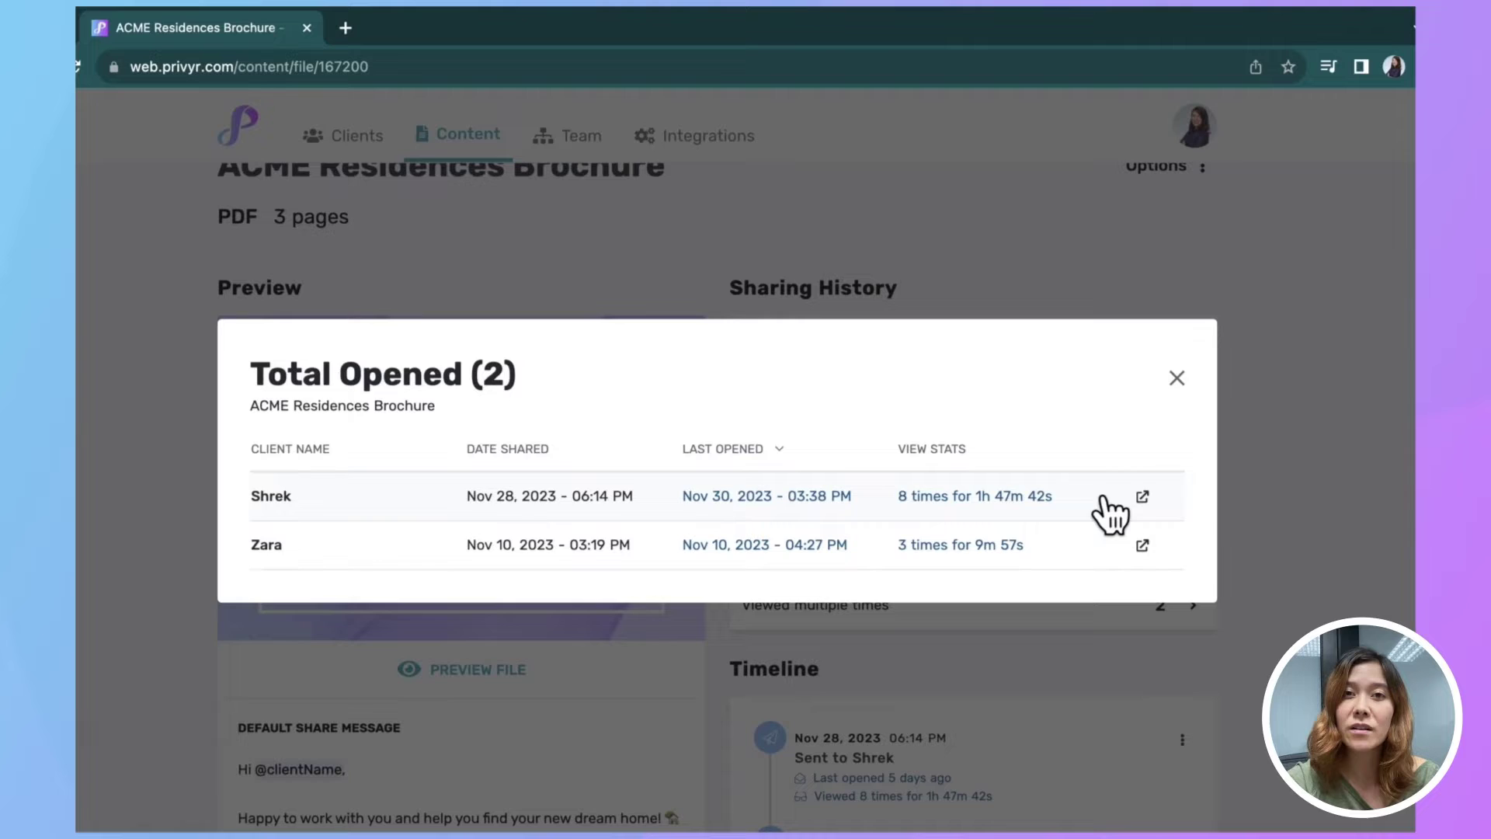
{"action": "left_click", "coordinate": [1142, 497]}
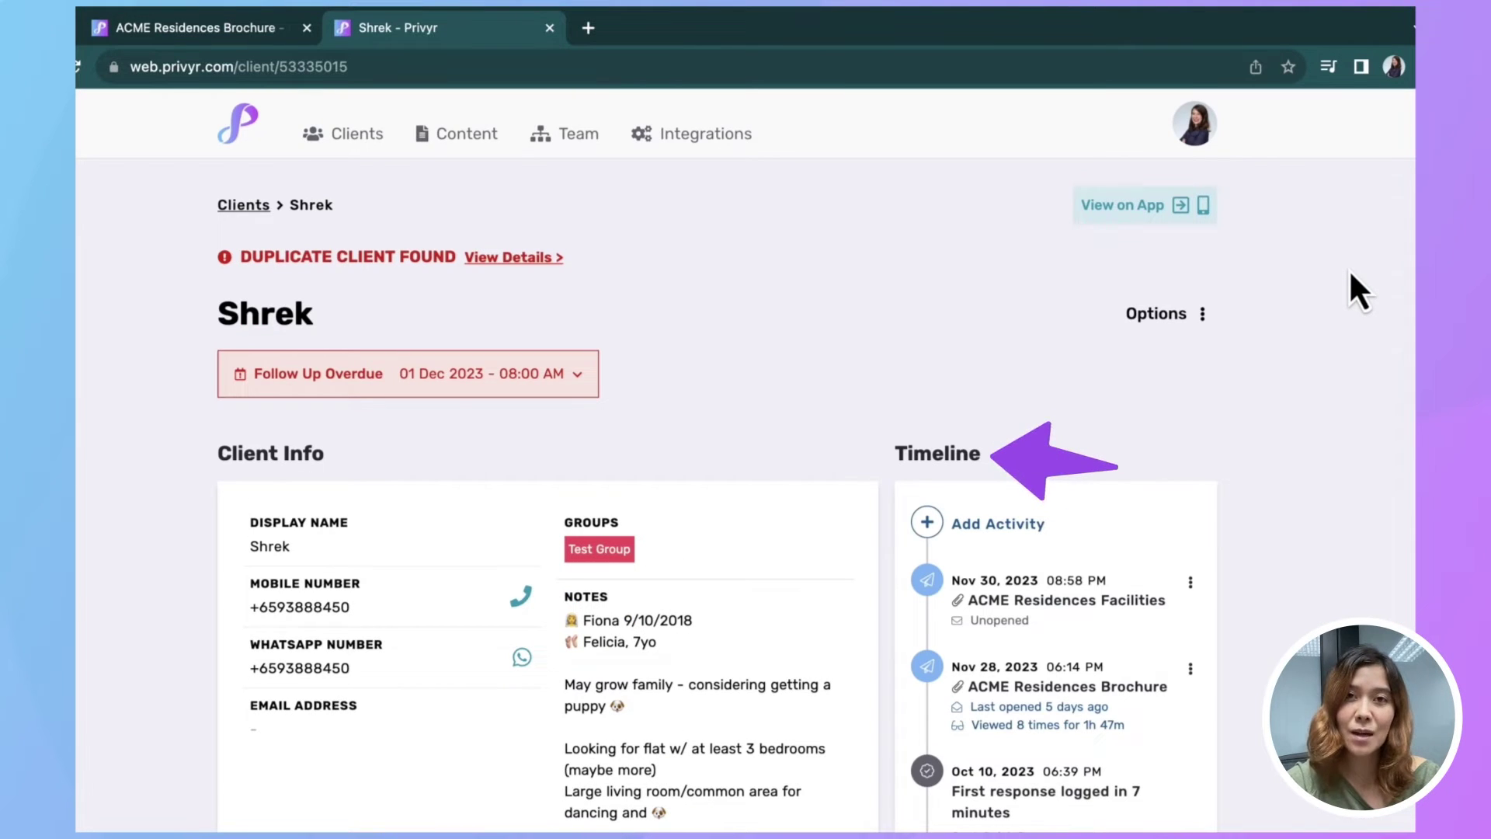
Step: View detailed view stats for the brochure's timeline entry, then close the client's tab
{"action": "scroll", "coordinate": [1352, 274], "scroll_direction": "down", "scroll_amount": 1}
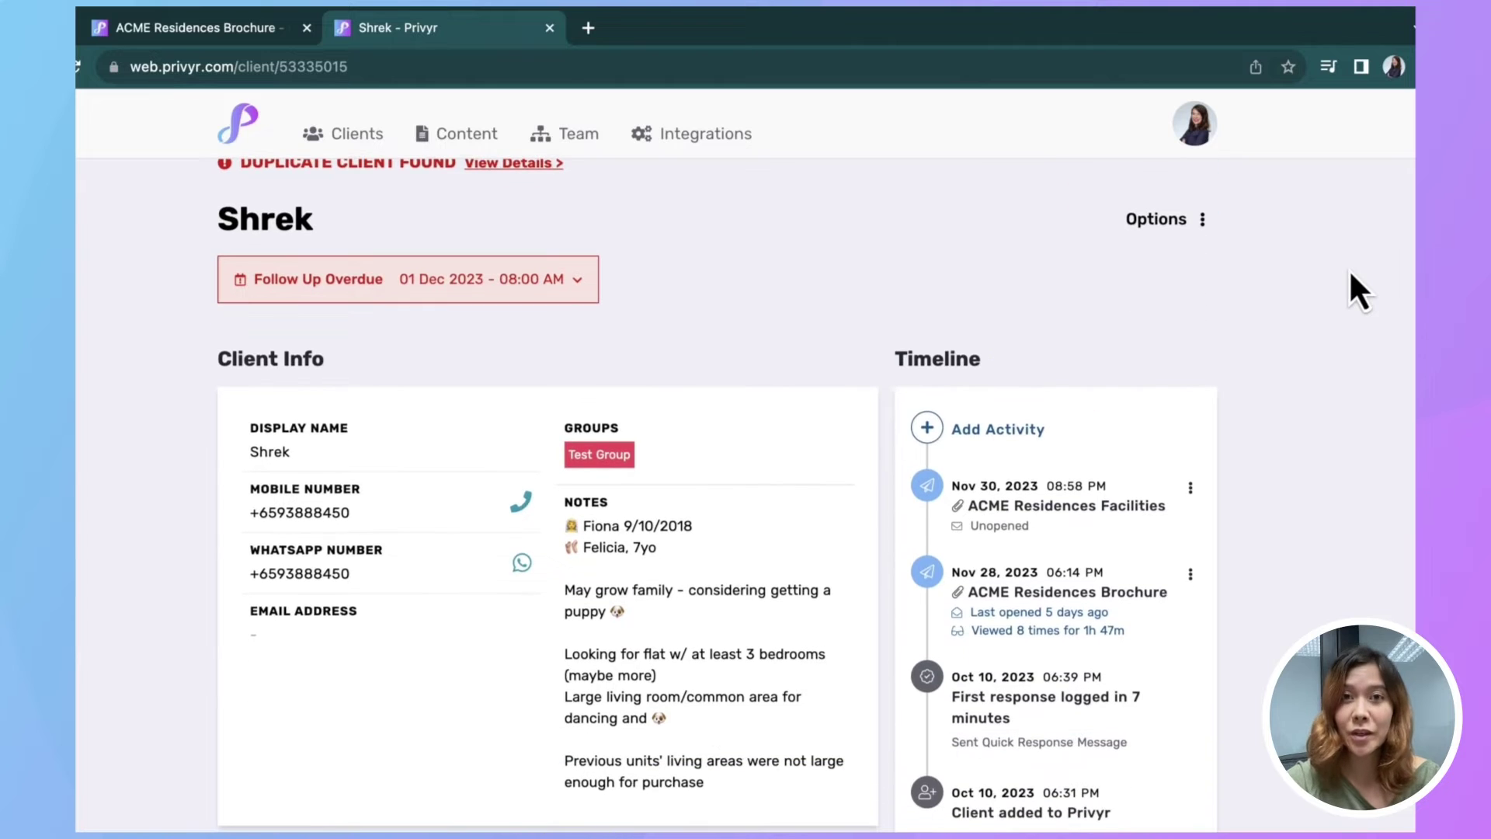
{"action": "scroll", "coordinate": [1350, 273], "scroll_direction": "down", "scroll_amount": 1}
{"action": "left_click", "coordinate": [1190, 462]}
{"action": "left_click", "coordinate": [1122, 470]}
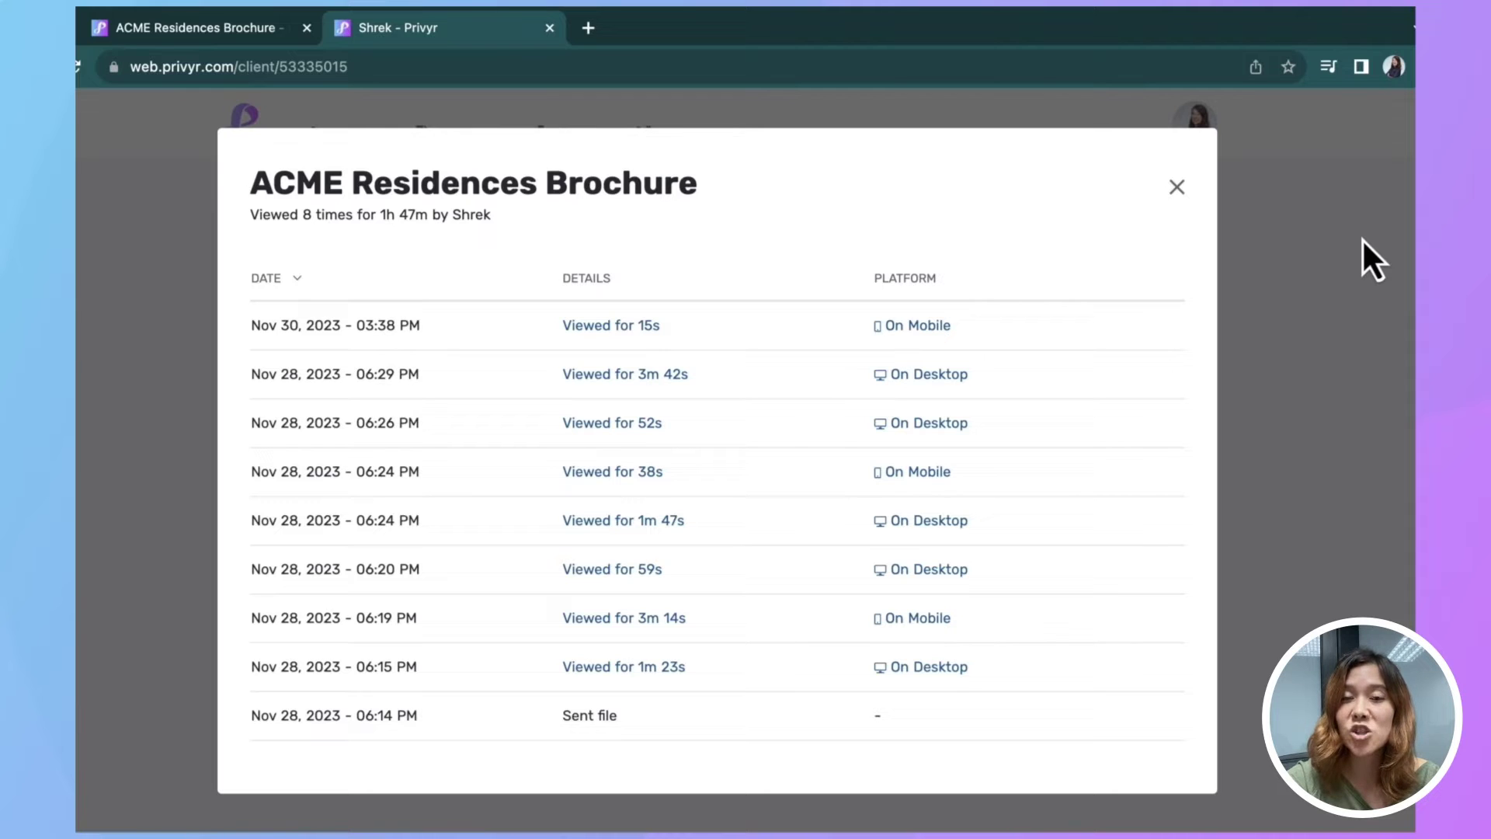
{"action": "left_click", "coordinate": [1176, 188]}
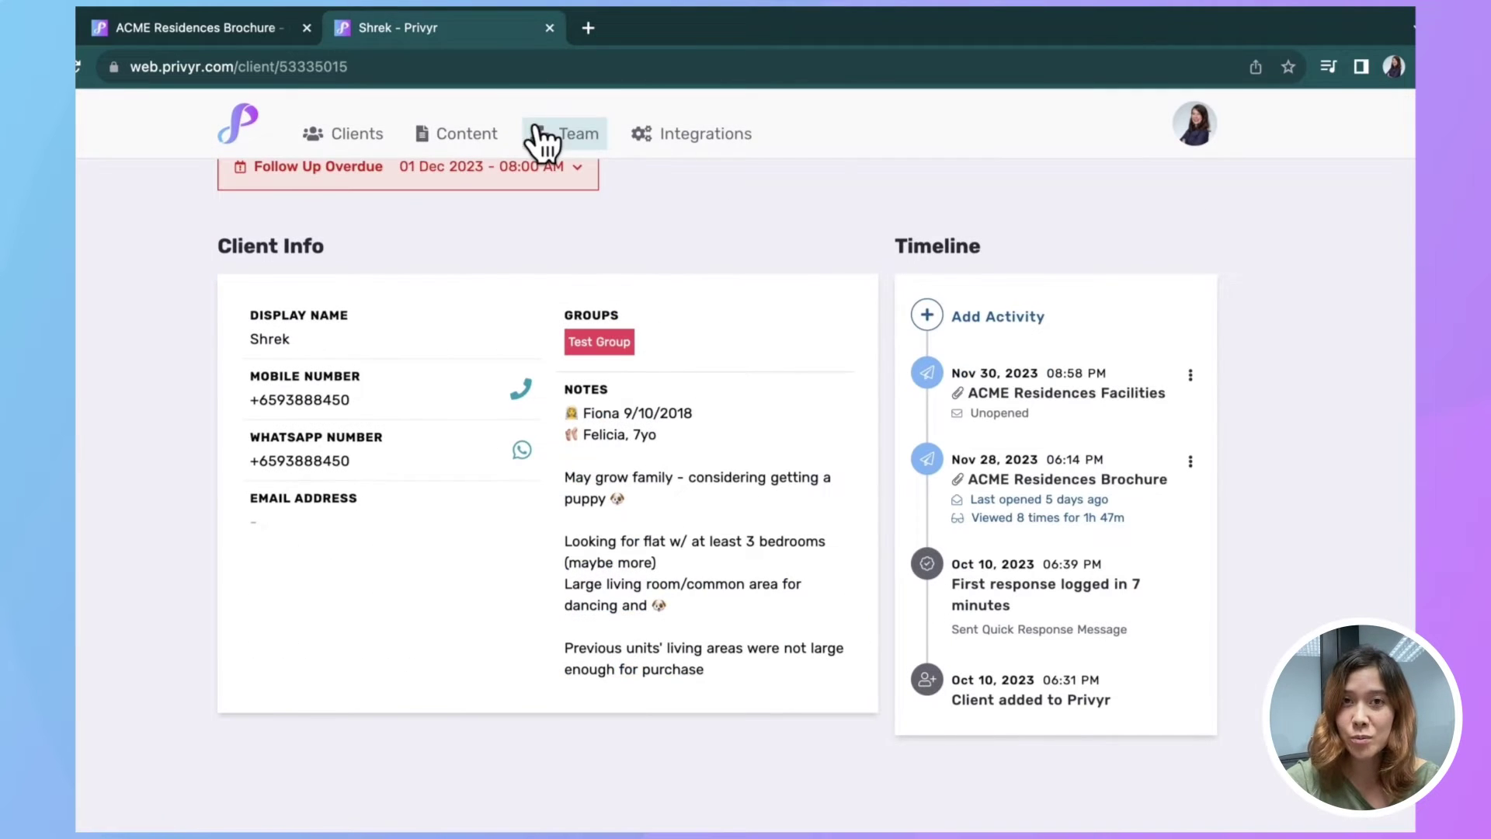
{"action": "left_click", "coordinate": [549, 28]}
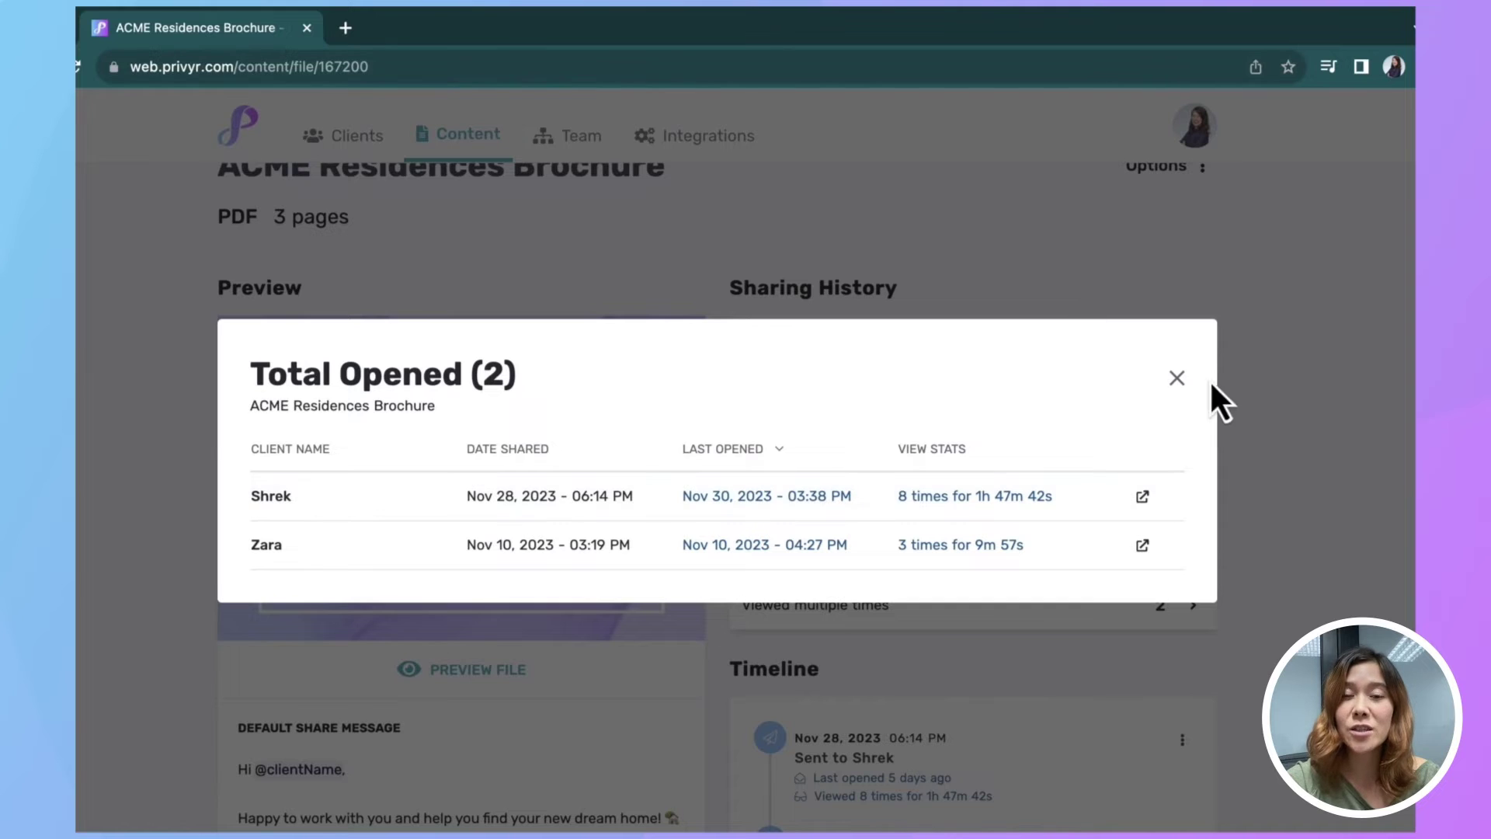
Step: Below the existing private note, add 'Promotion extended until March!' and save the notes
{"action": "left_click", "coordinate": [1176, 378]}
{"action": "scroll", "coordinate": [1303, 498], "scroll_direction": "down", "scroll_amount": 6}
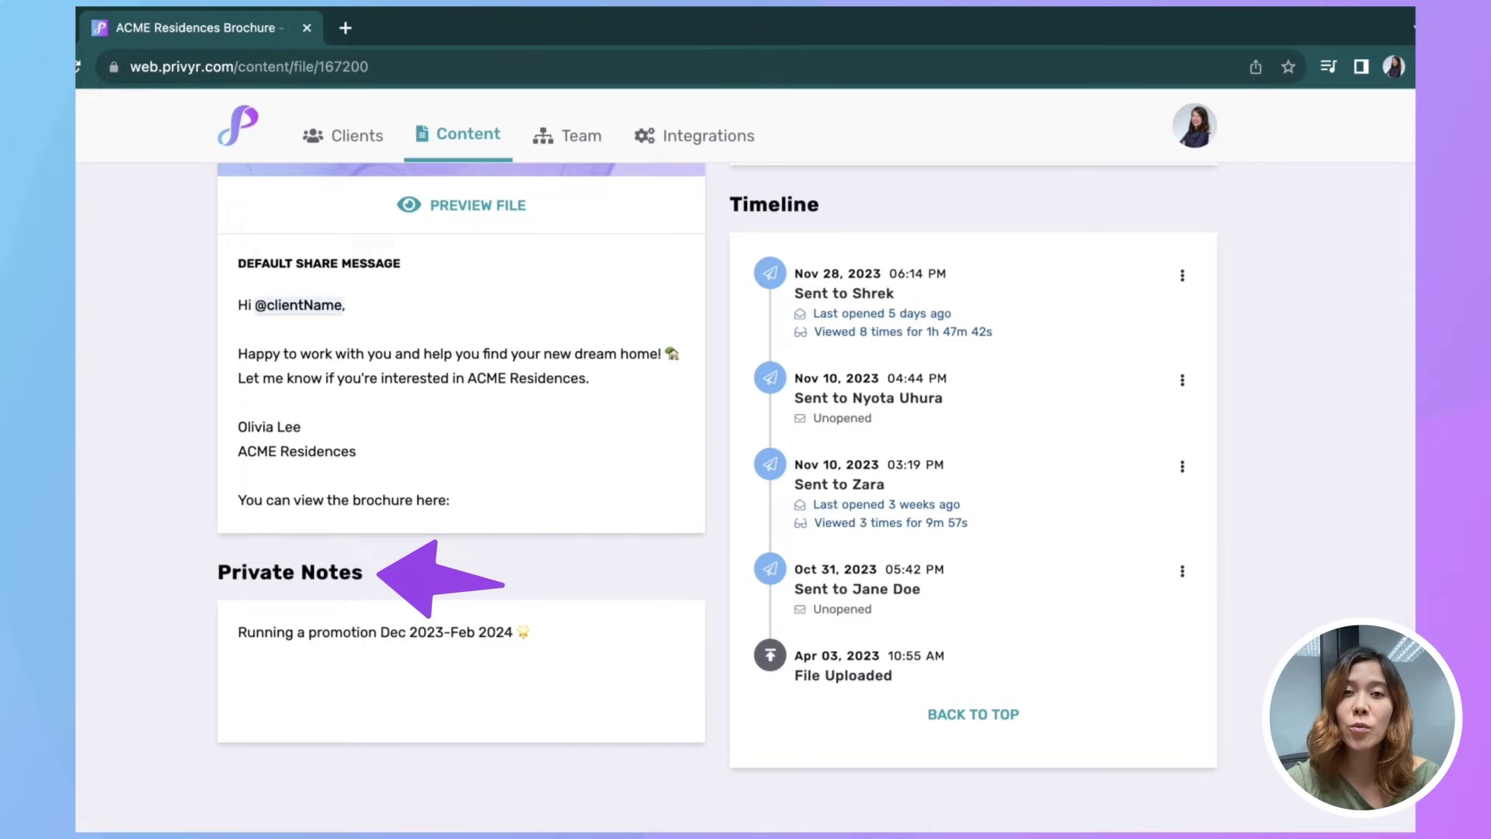
{"action": "left_click", "coordinate": [556, 651]}
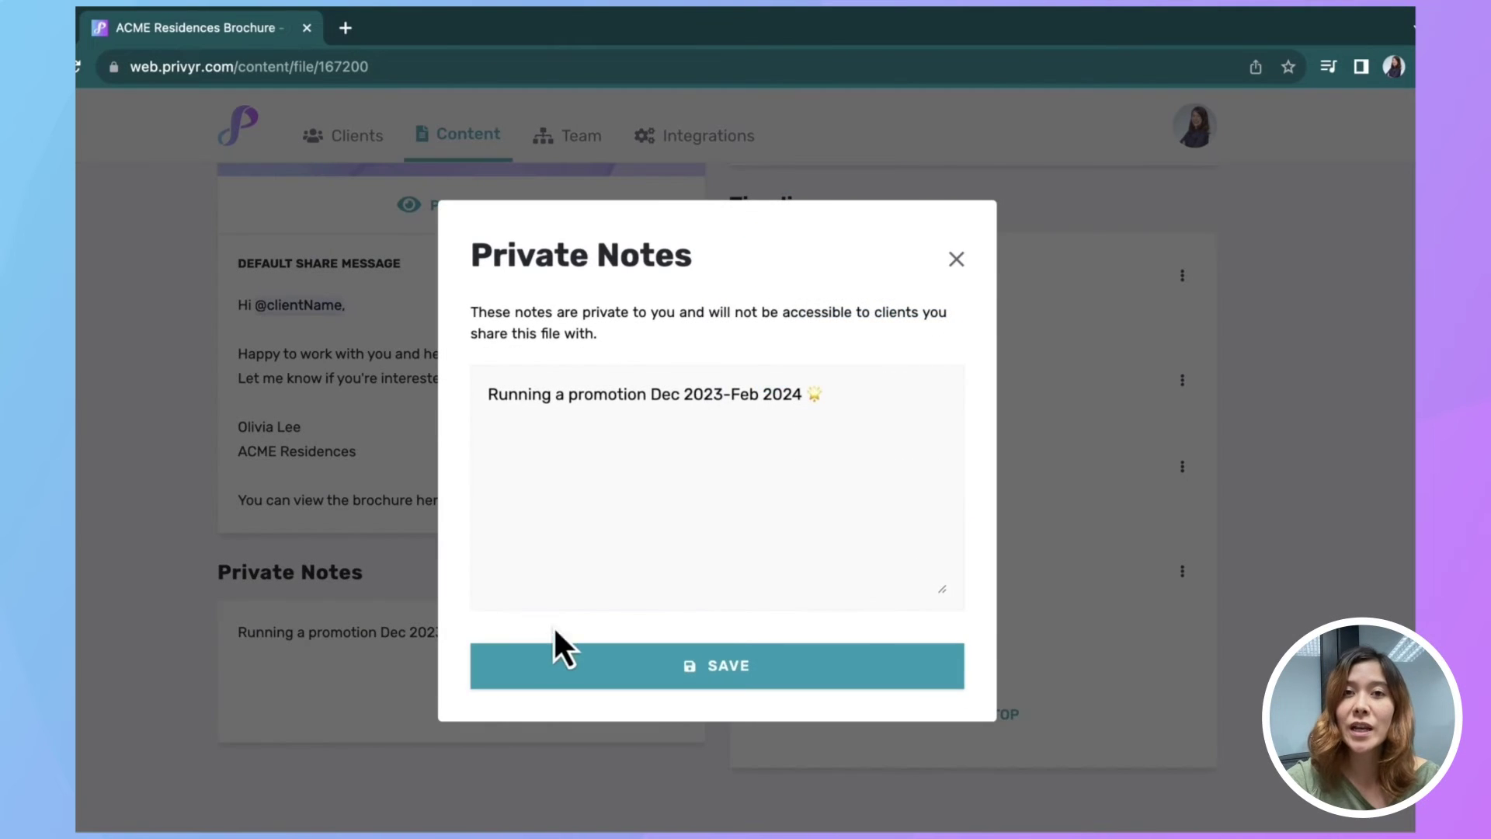
{"action": "left_click", "coordinate": [830, 401]}
{"action": "type", "text": "Prm"}
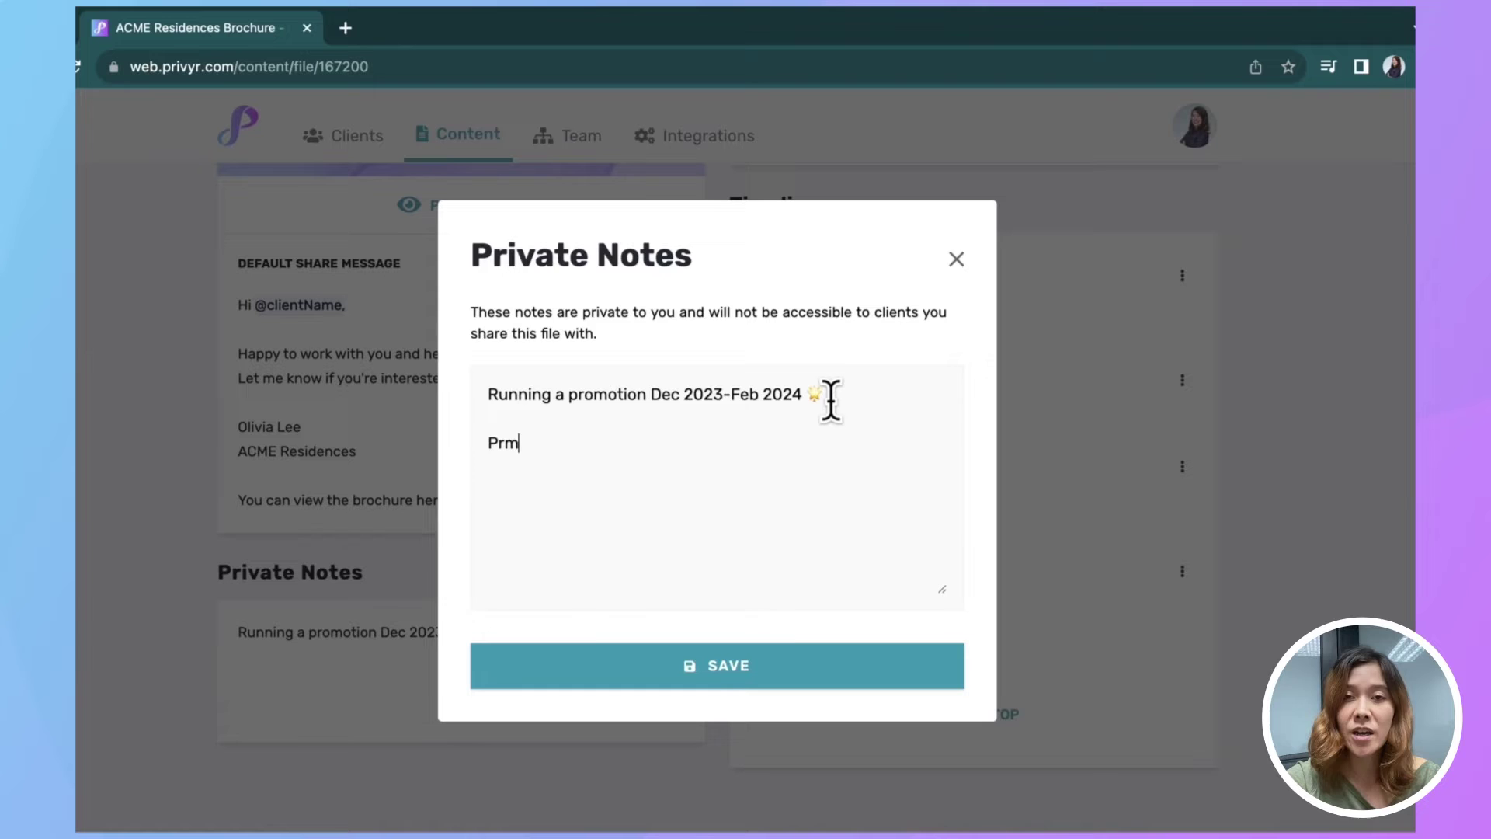
{"action": "type", "text": "omotion extended until March"}
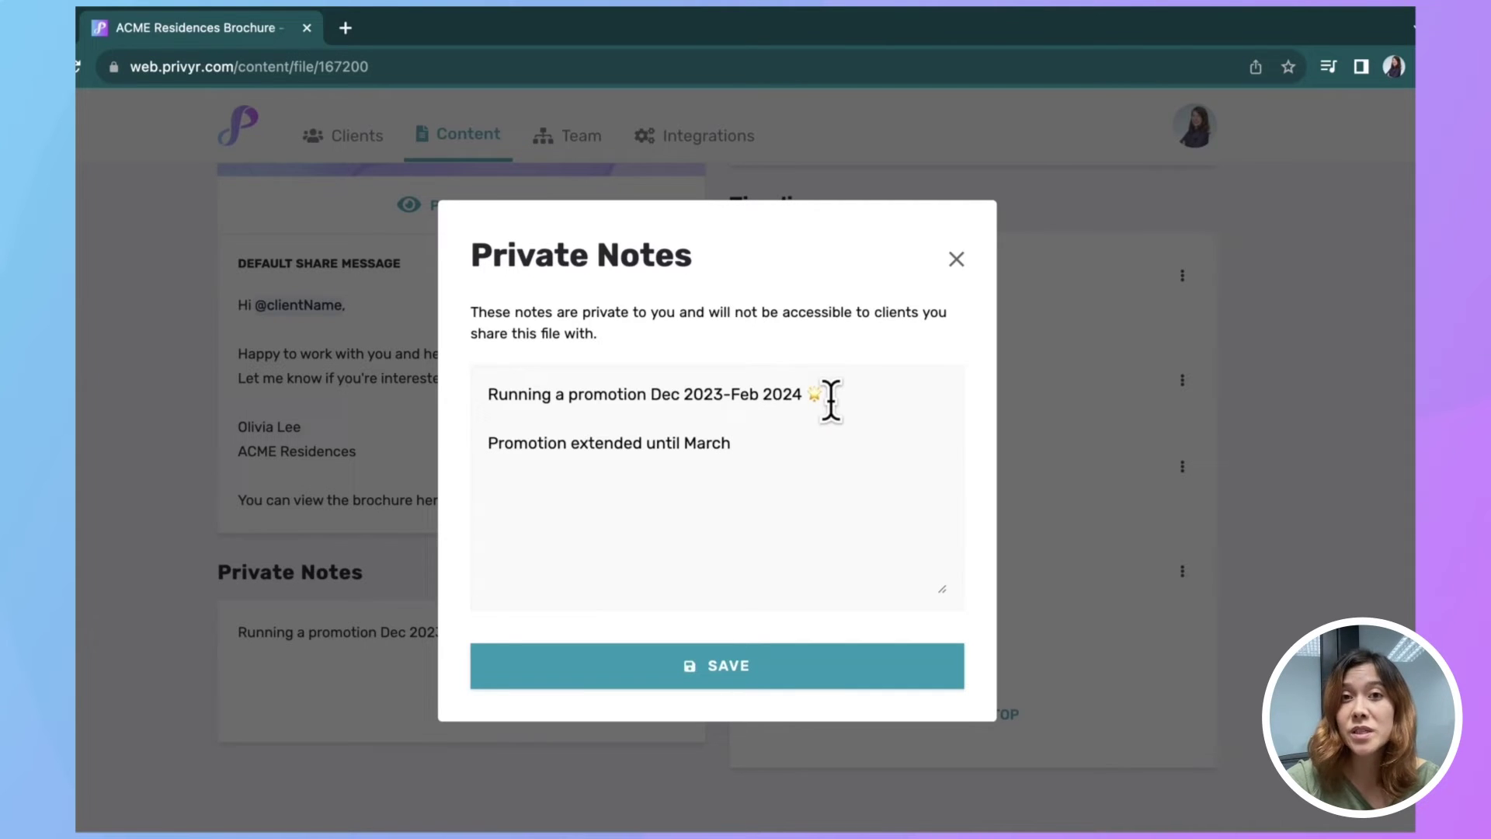
{"action": "type", "text": "!"}
{"action": "left_click", "coordinate": [733, 691]}
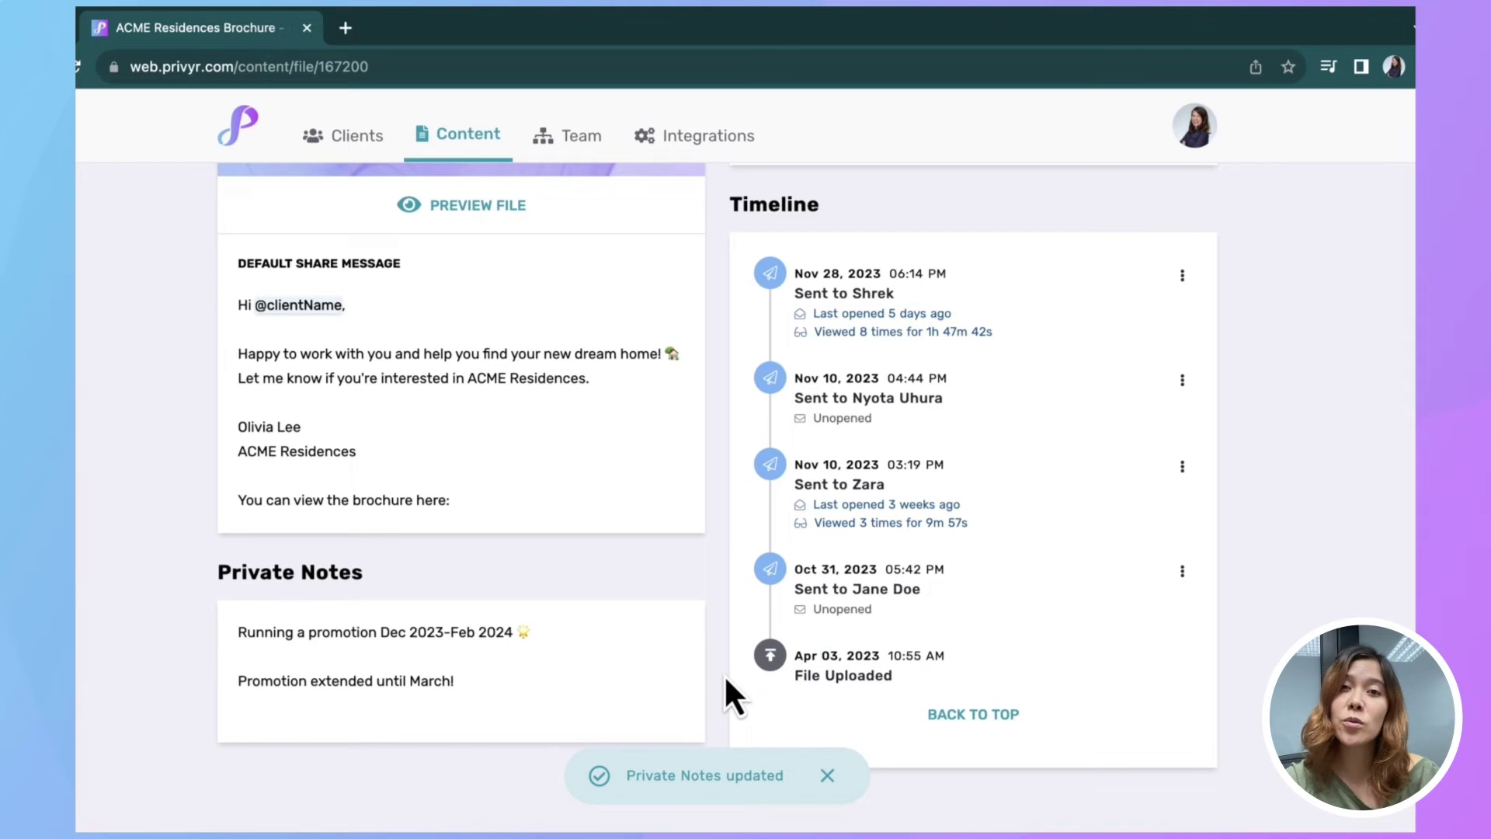
{"action": "scroll", "coordinate": [1254, 556], "scroll_direction": "up", "scroll_amount": 8}
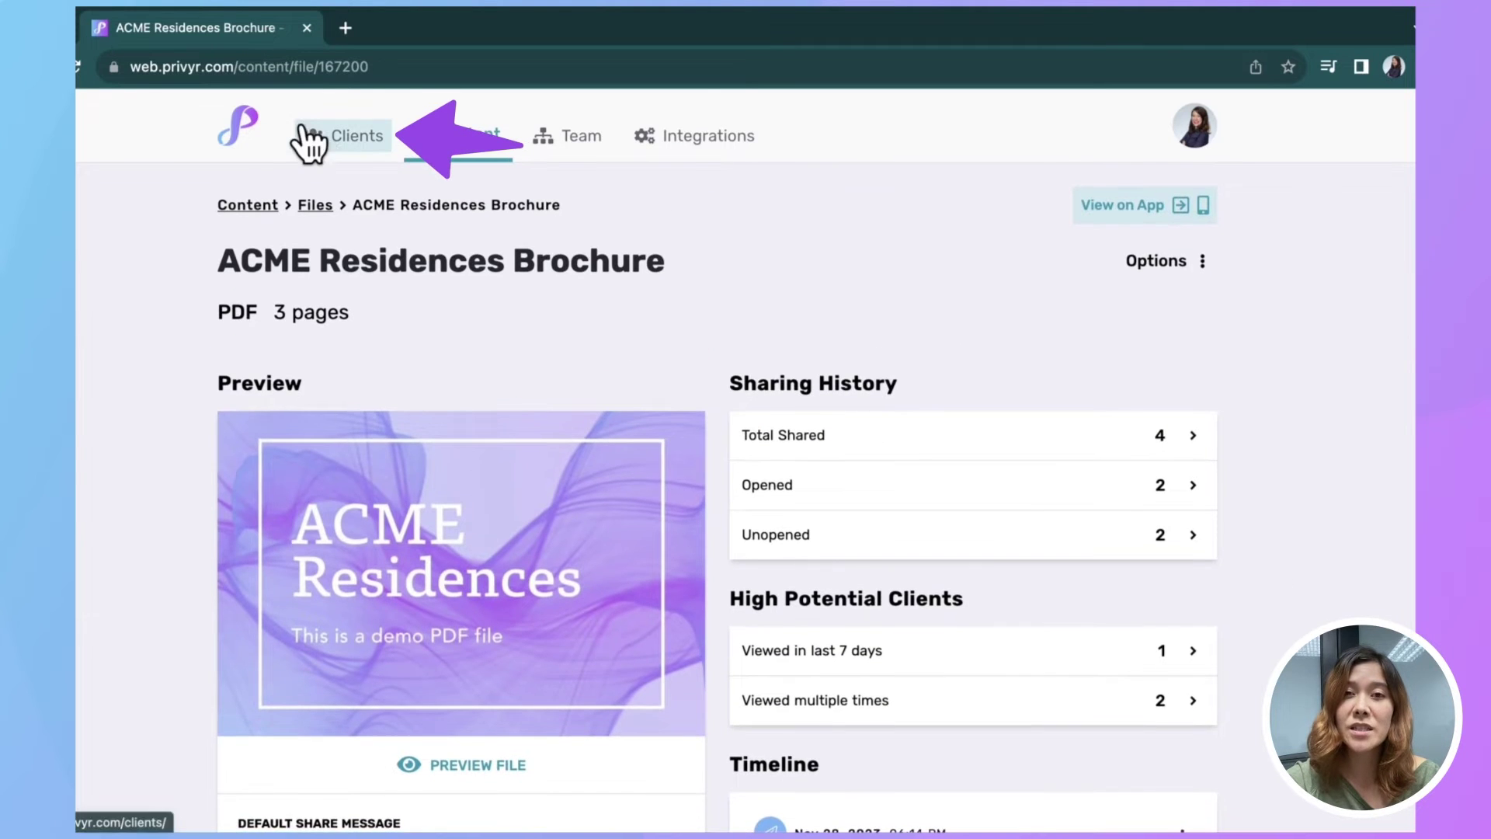
Step: Check a client's details, then show the Recently Active clients list with their viewed ACME Residences item
{"action": "left_click", "coordinate": [310, 140]}
{"action": "scroll", "coordinate": [342, 543], "scroll_direction": "down", "scroll_amount": 3}
{"action": "left_click", "coordinate": [334, 603]}
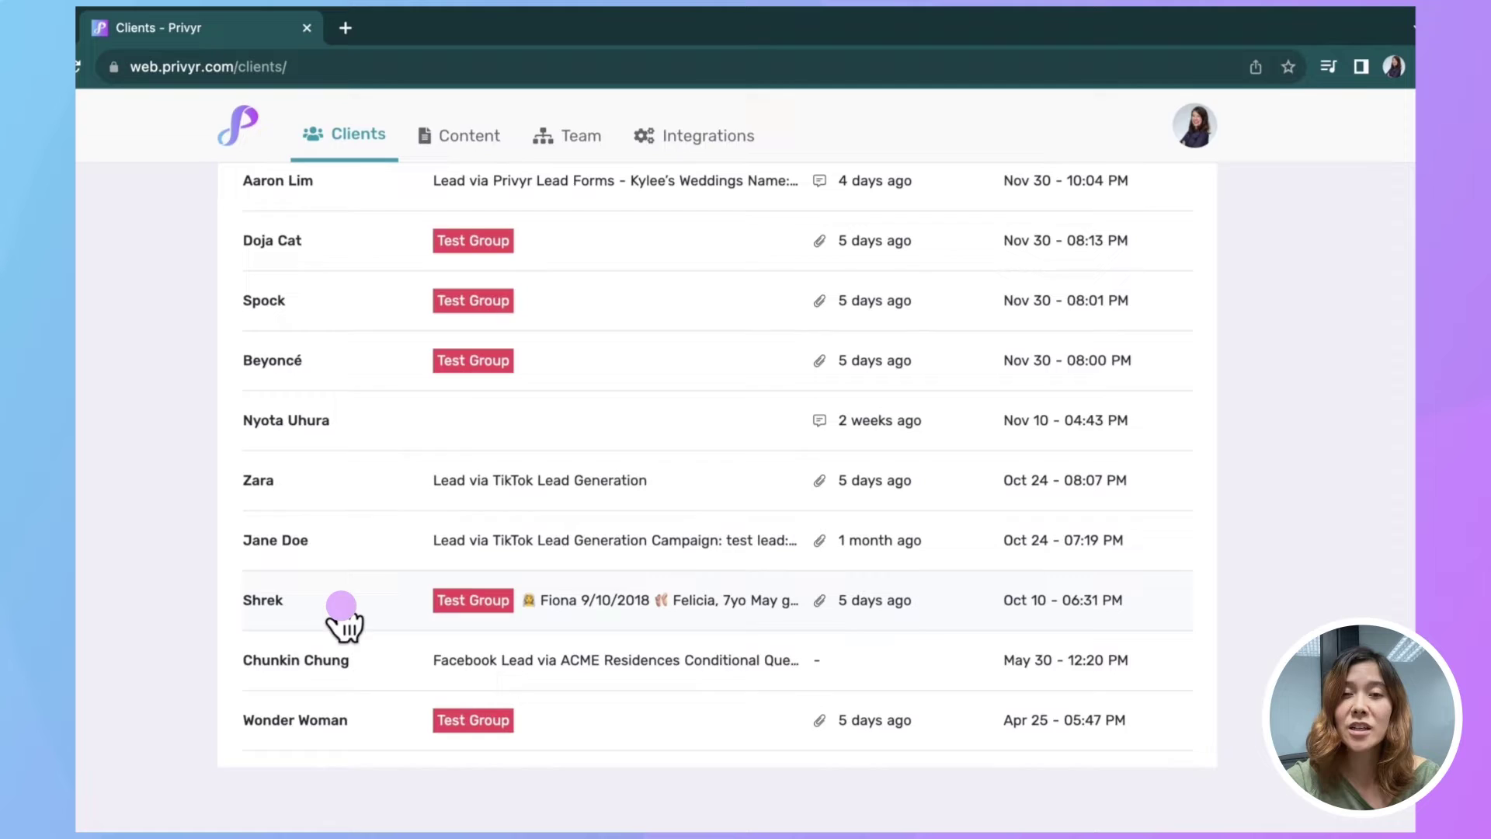
{"action": "scroll", "coordinate": [1406, 485], "scroll_direction": "down", "scroll_amount": 3}
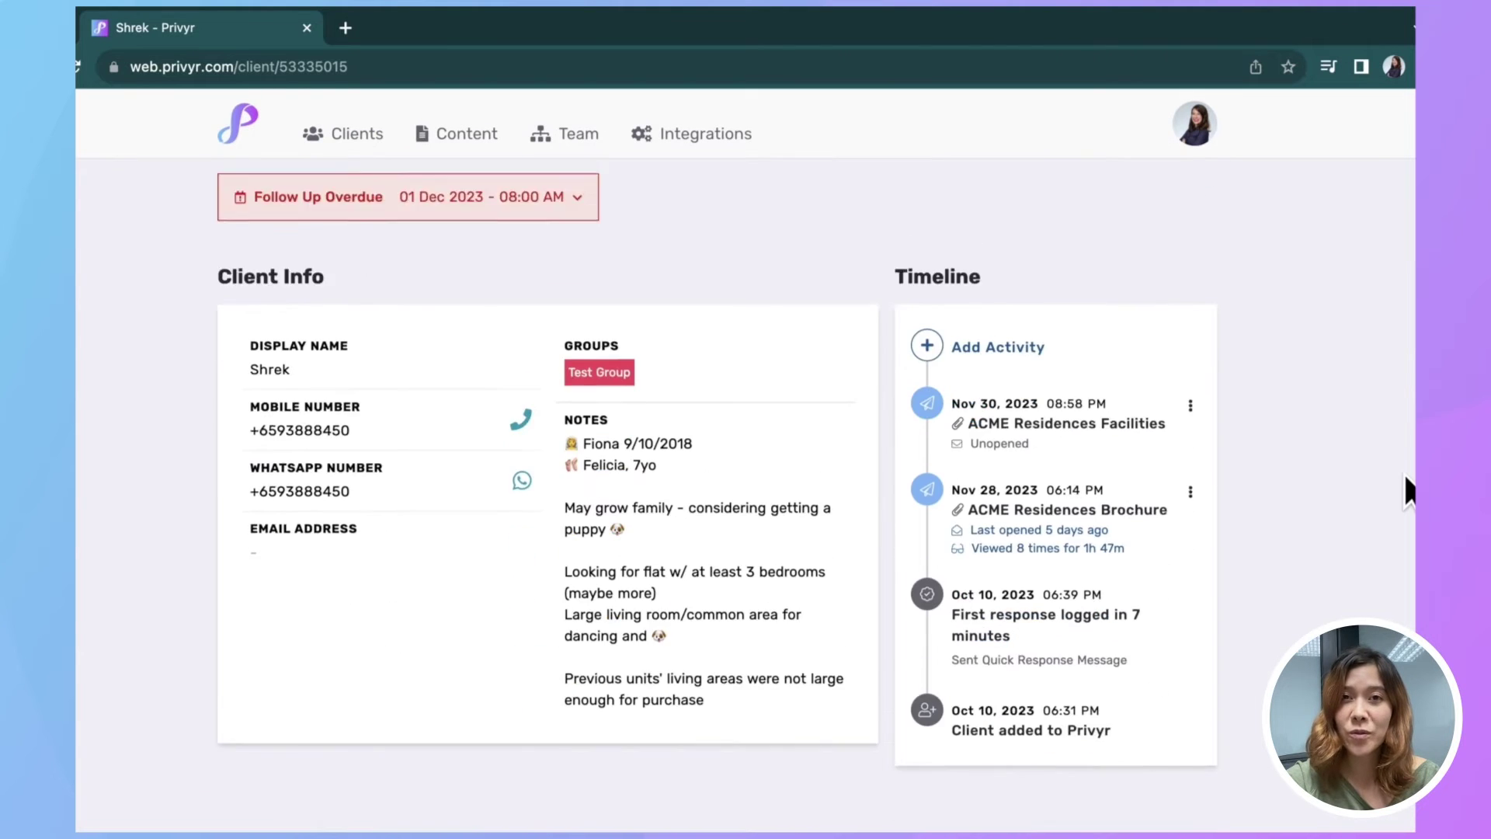
{"action": "scroll", "coordinate": [1405, 485], "scroll_direction": "up", "scroll_amount": 3}
{"action": "left_click", "coordinate": [336, 139]}
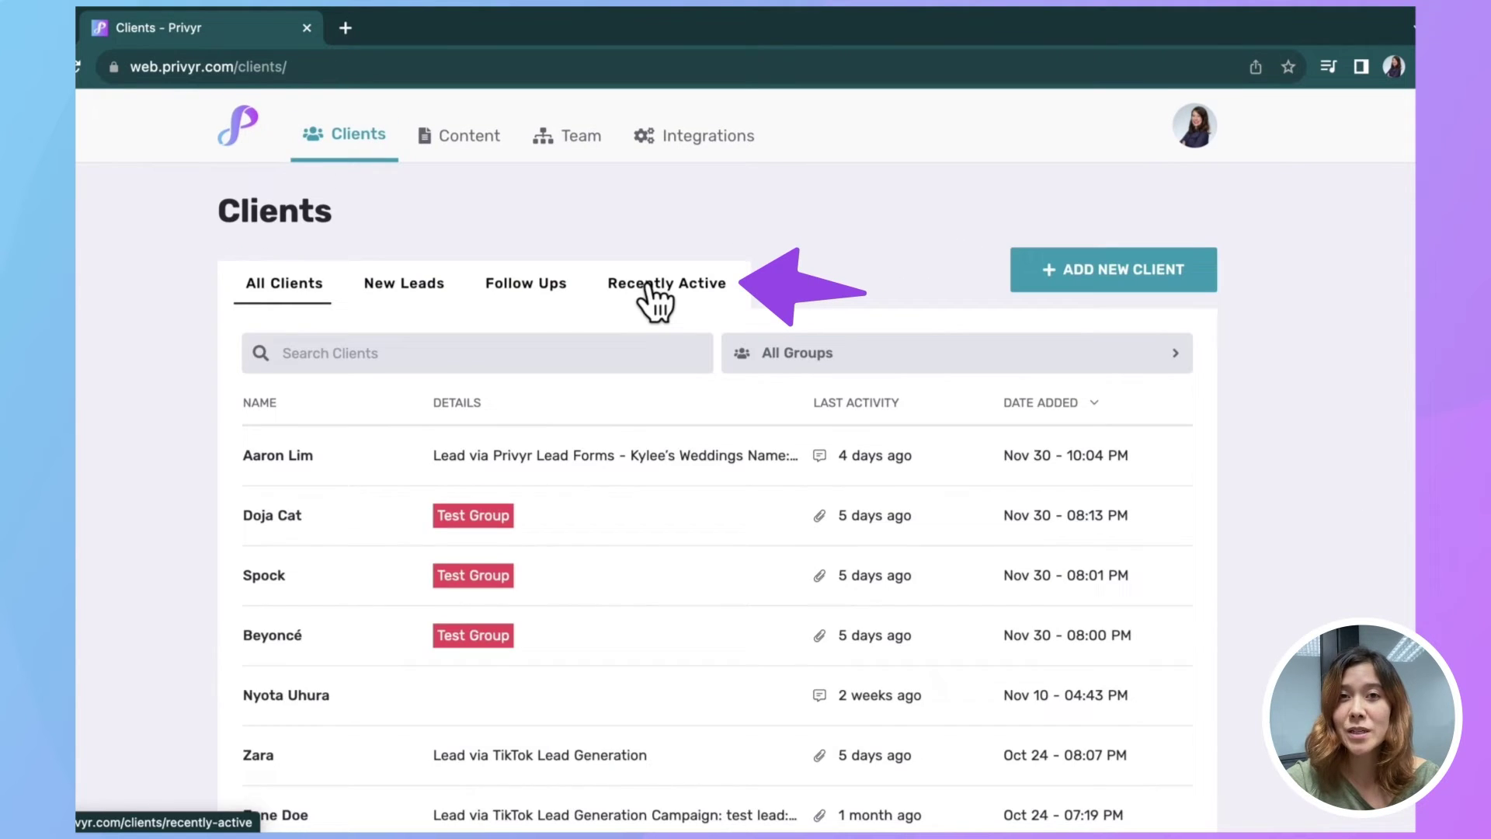
{"action": "left_click", "coordinate": [653, 294]}
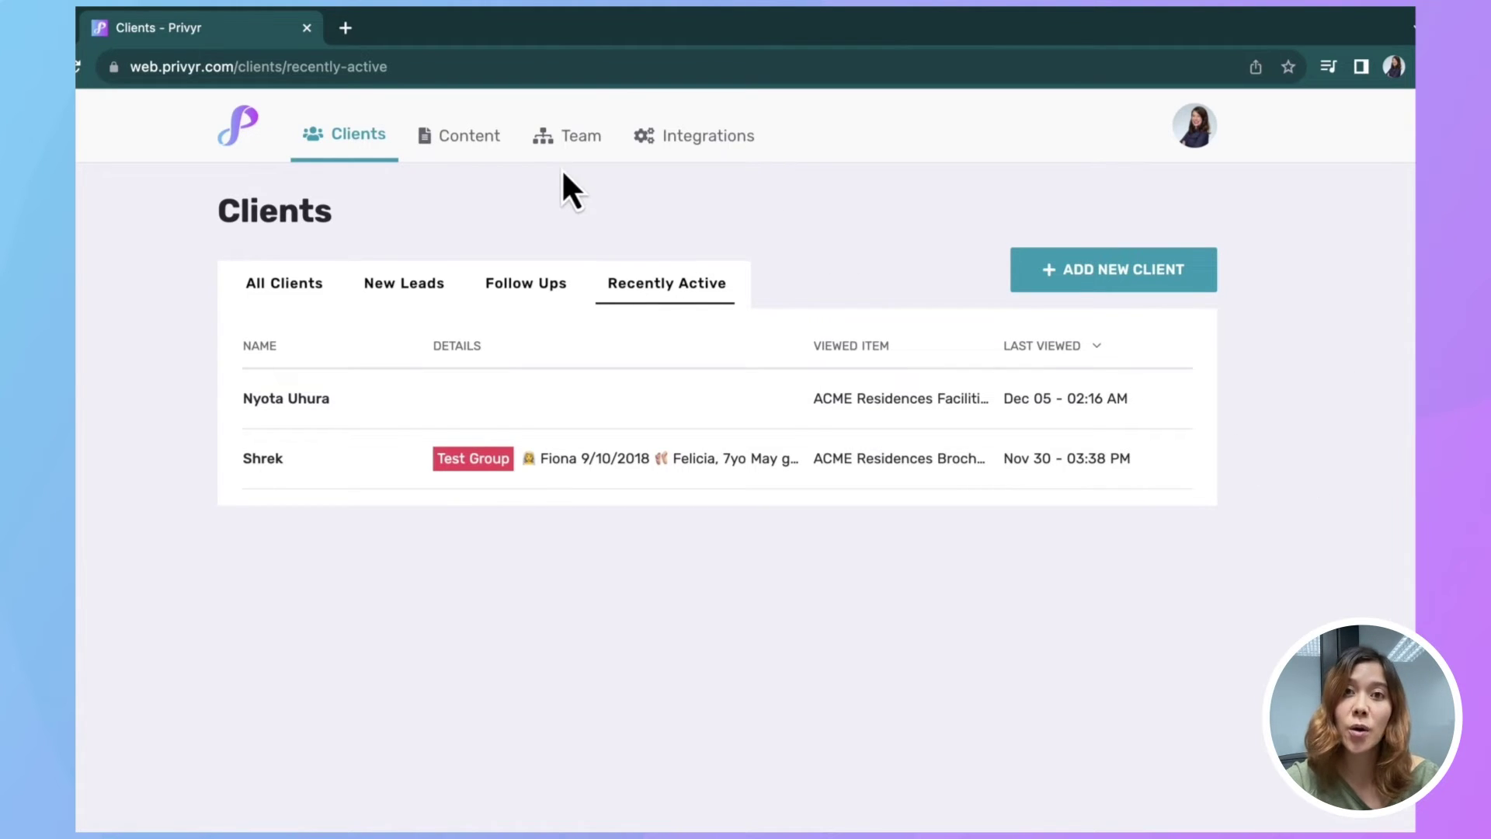
Step: Open the ACME Residences Brochure under Content > Files and use View on App to send it to the phone
{"action": "left_click", "coordinate": [437, 140]}
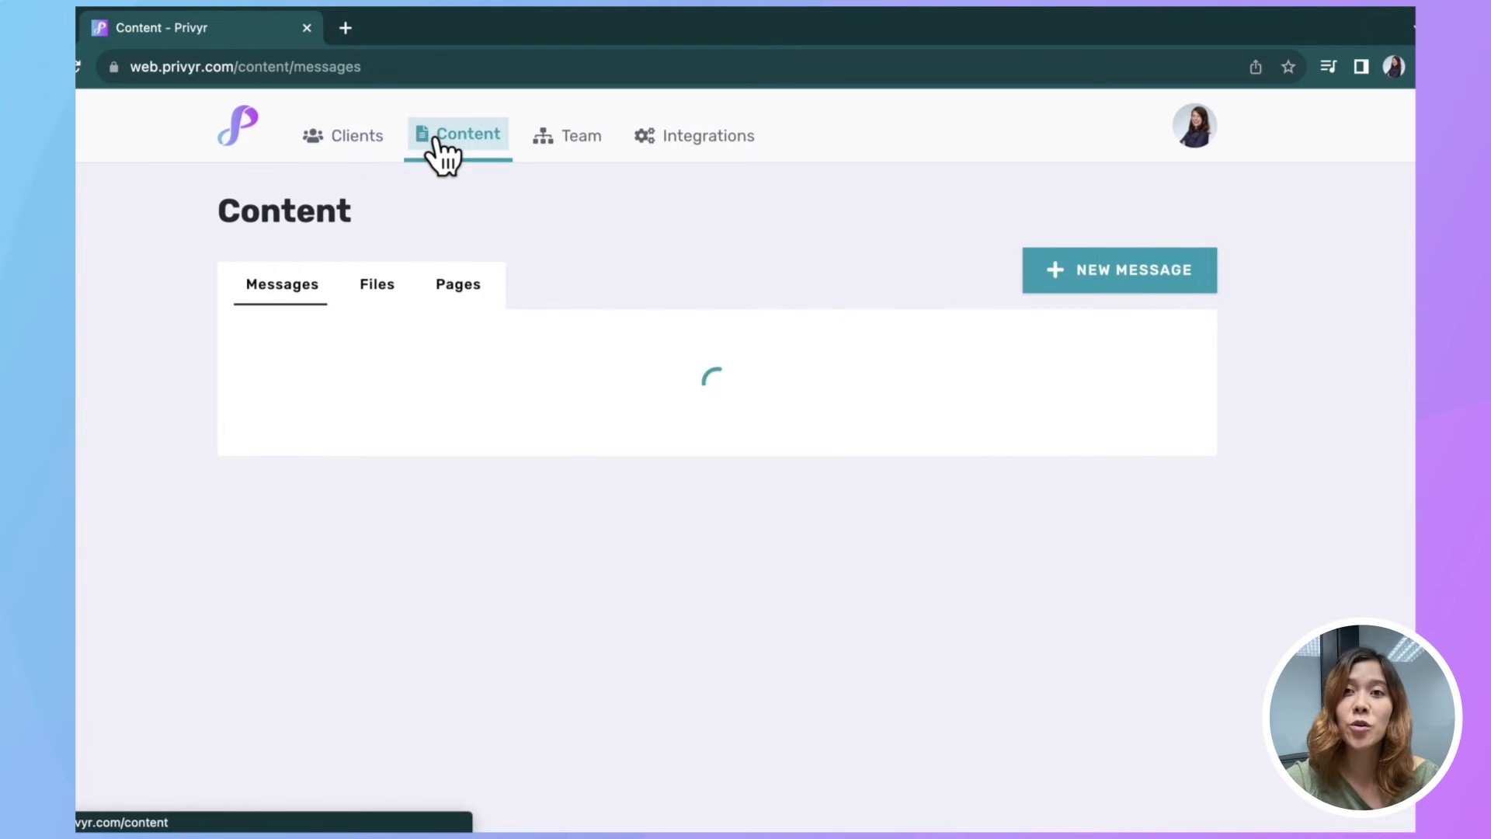
{"action": "left_click", "coordinate": [373, 289]}
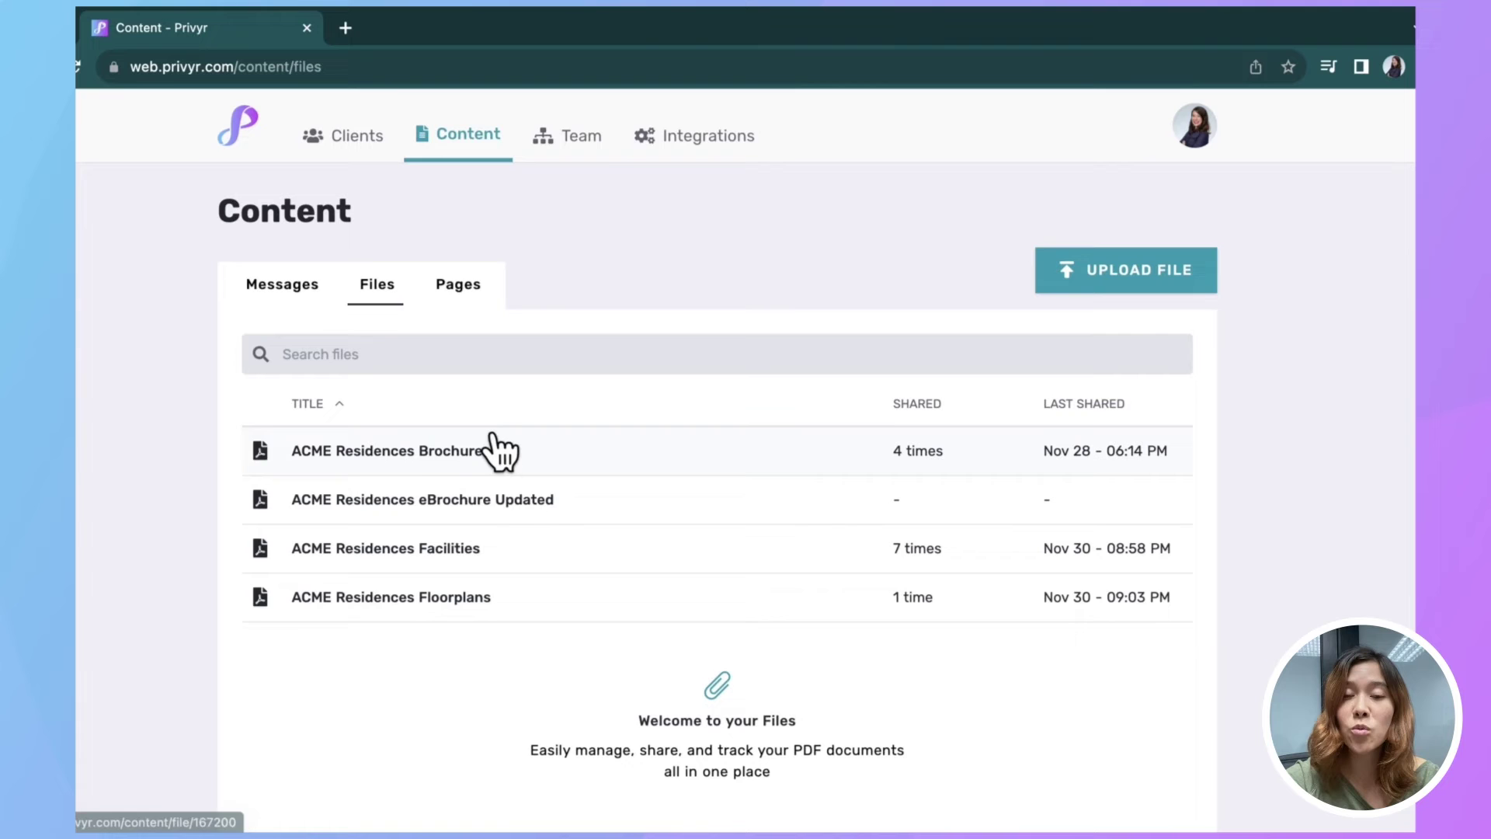
{"action": "left_click", "coordinate": [440, 462]}
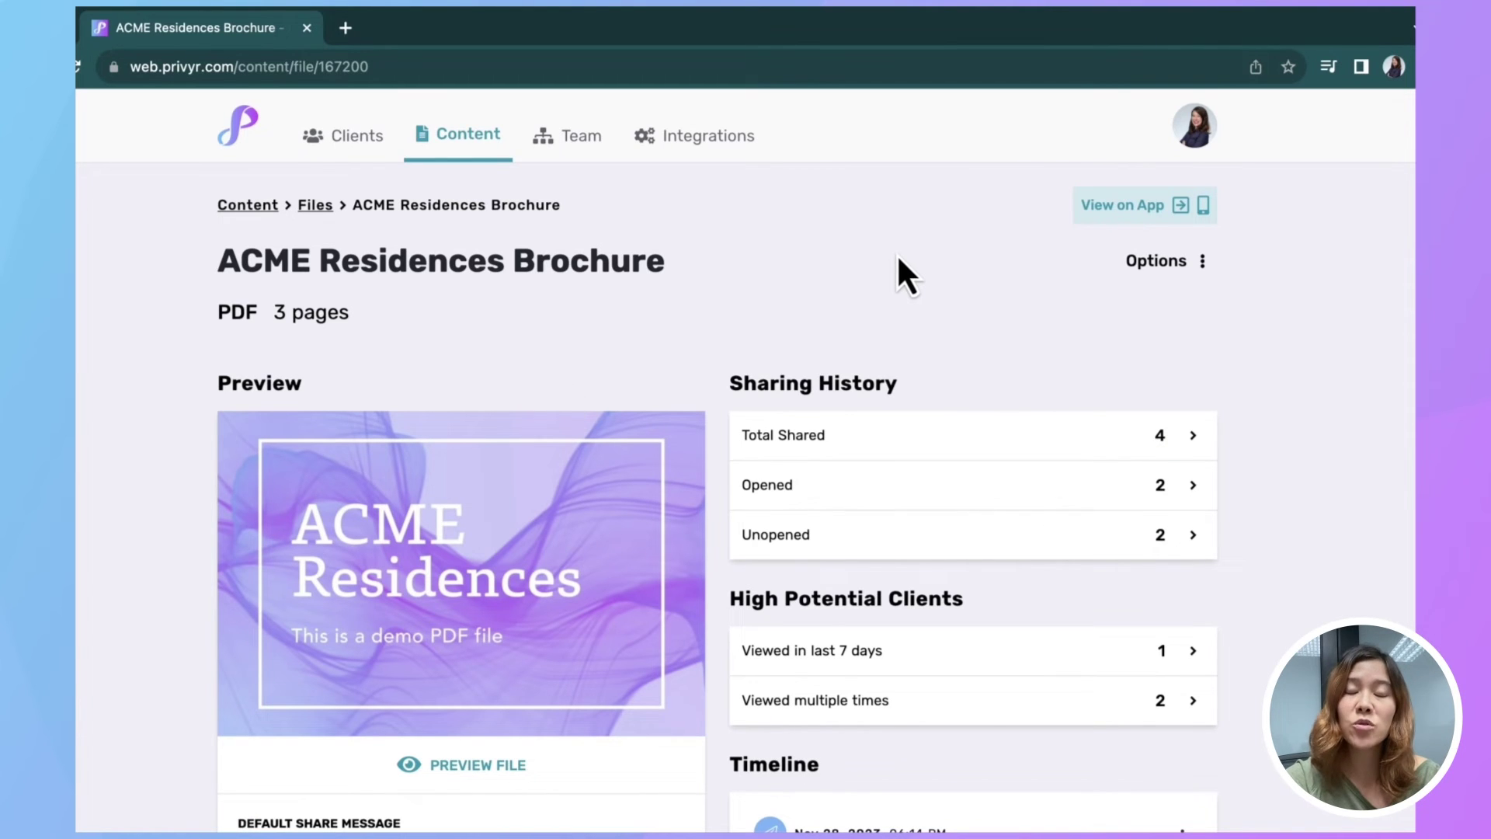
{"action": "left_click", "coordinate": [1118, 205]}
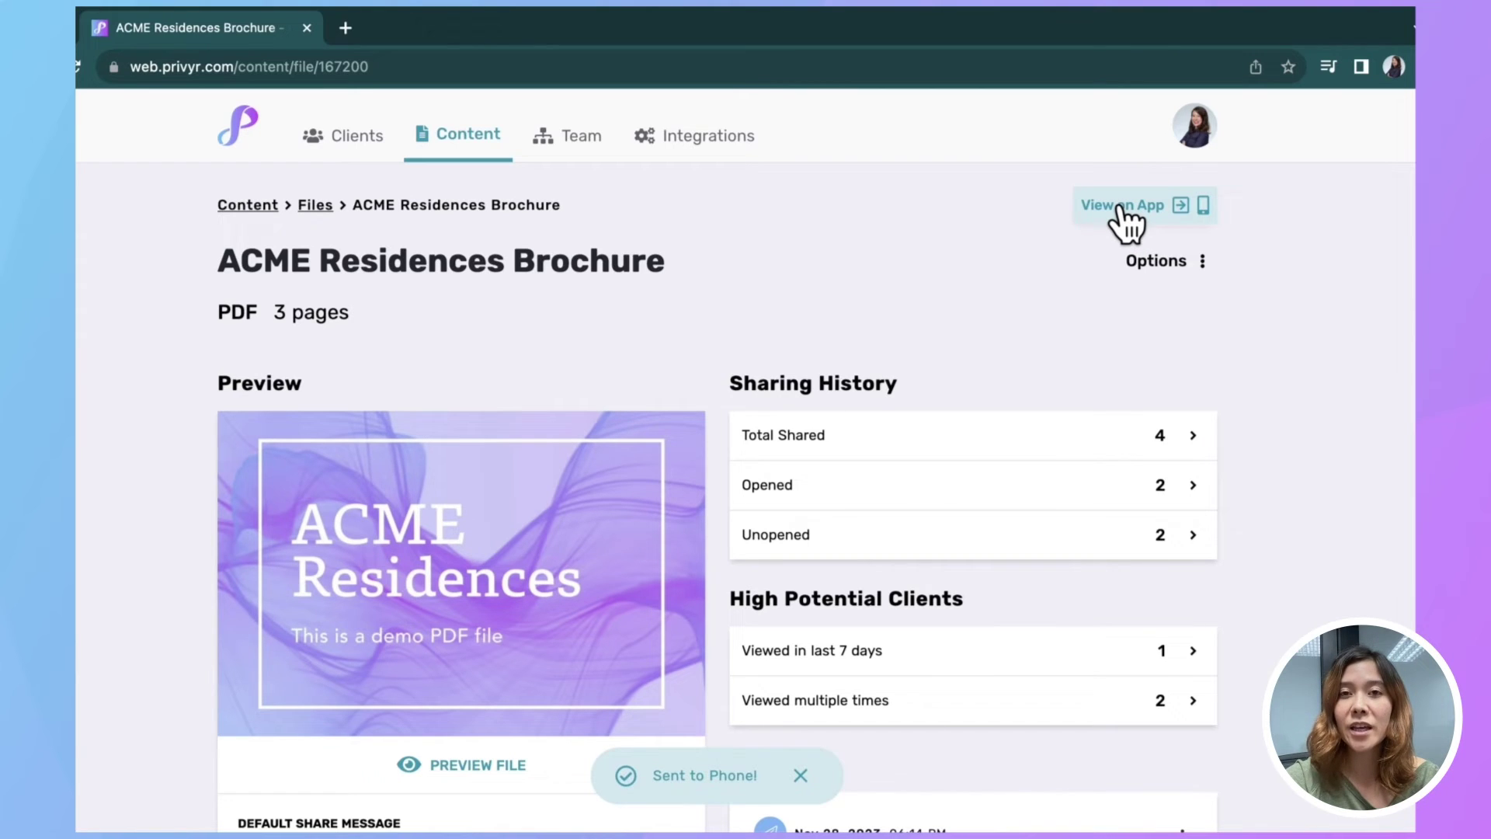